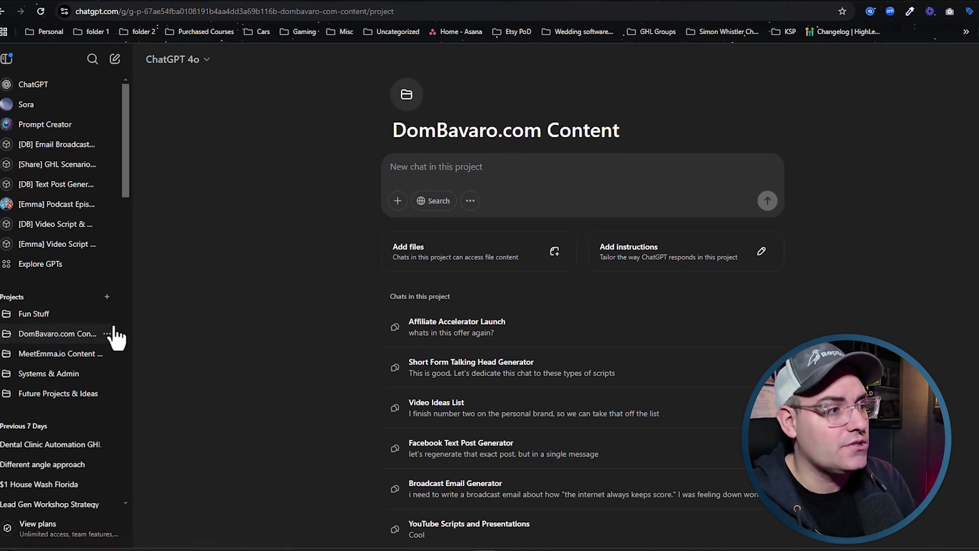
scroll(443, 263, down, 2)
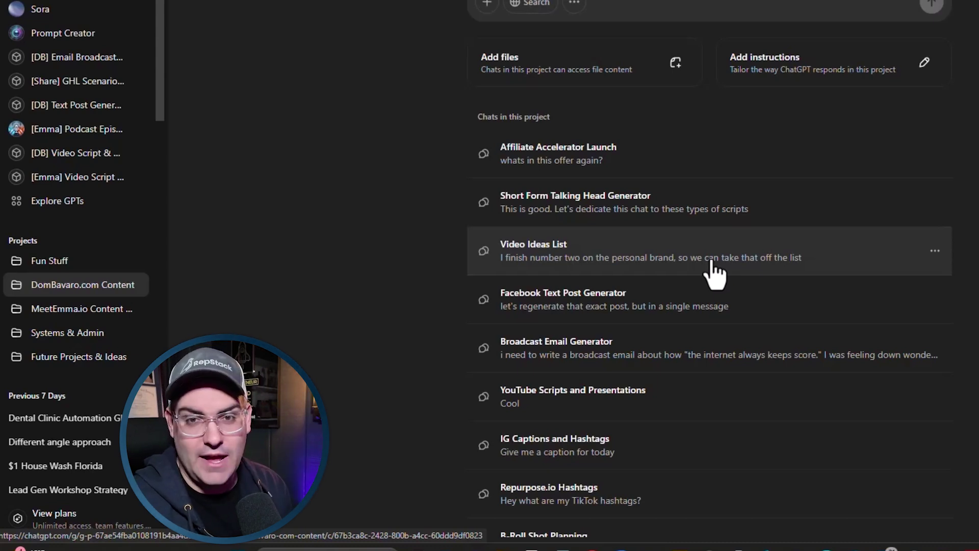
scroll(714, 263, down, 2)
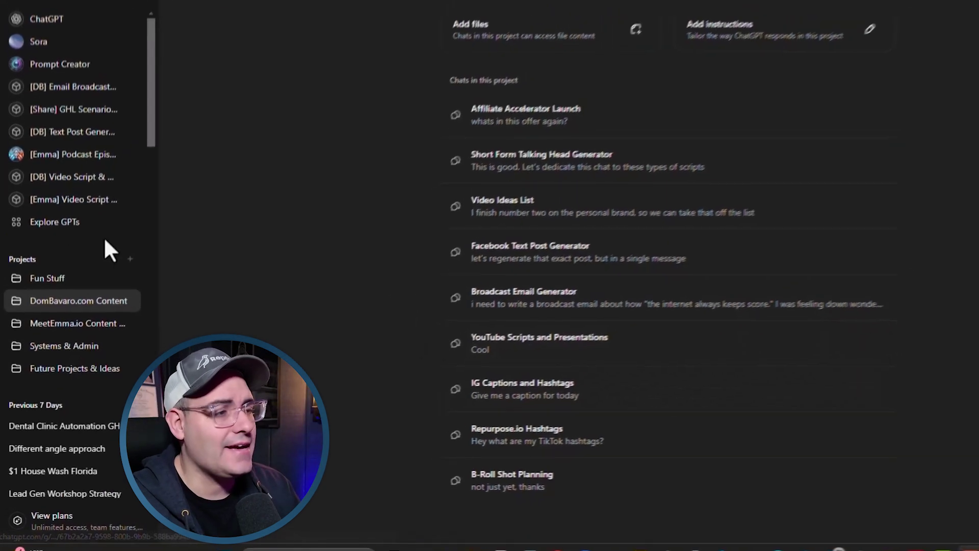
Go to Explore GPTs and start a new custom GPT with + Create.
click(63, 250)
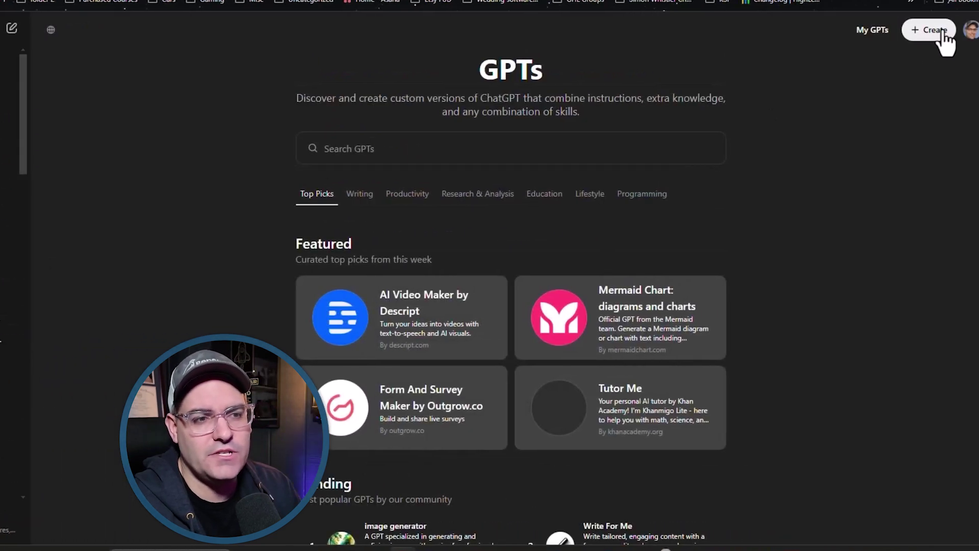
click(943, 30)
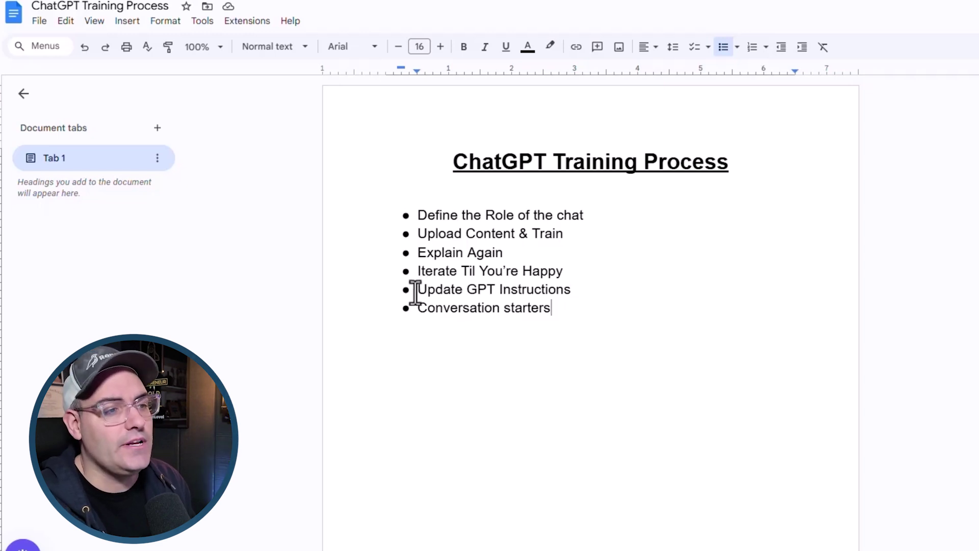
drag(414, 289, 598, 334)
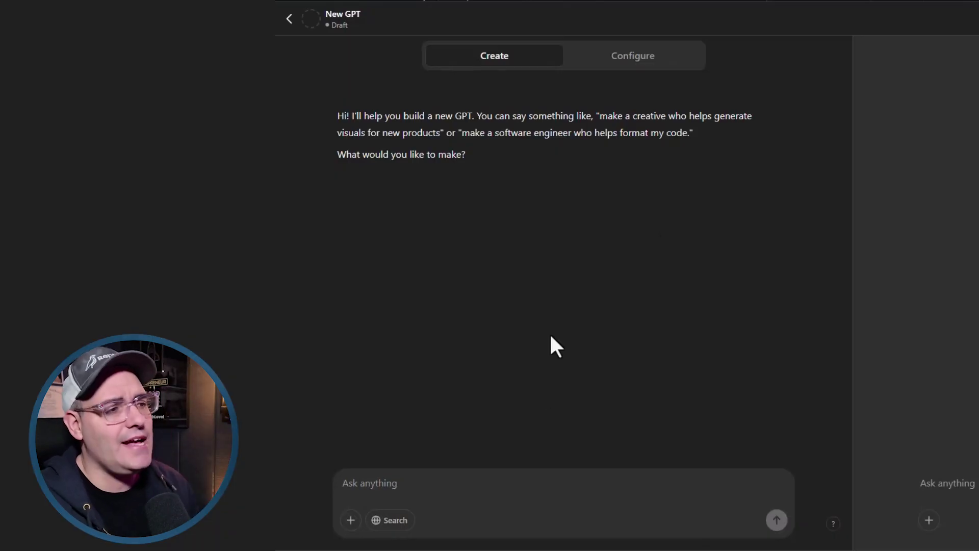
click(467, 482)
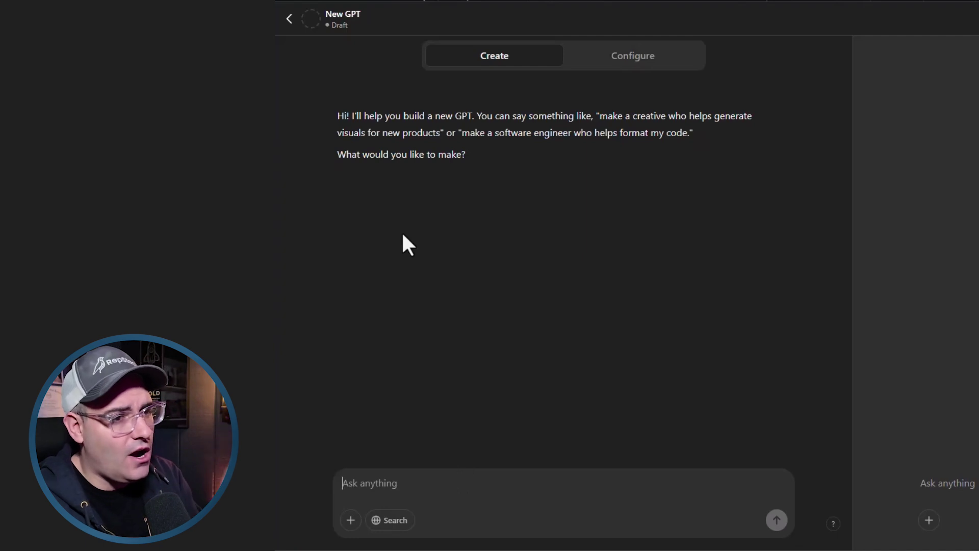
click(627, 70)
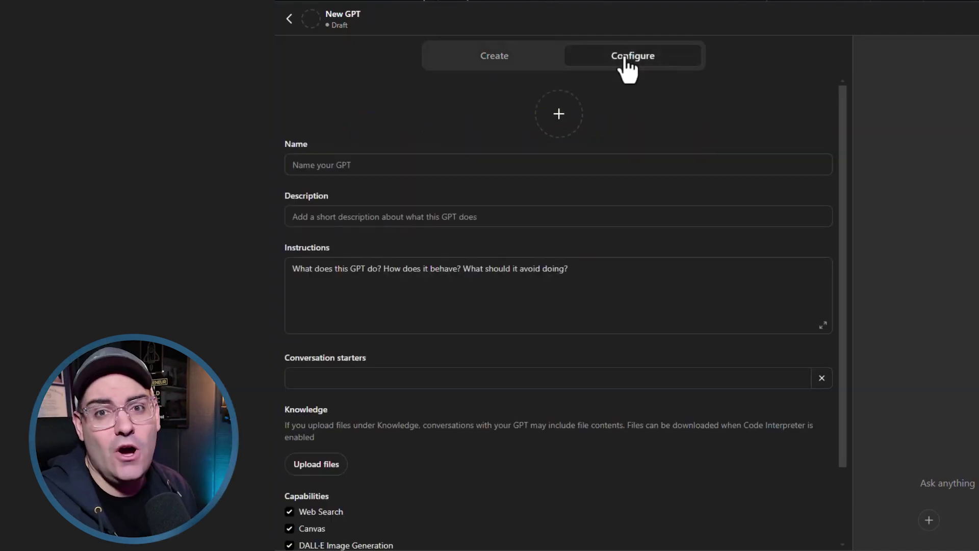
click(501, 72)
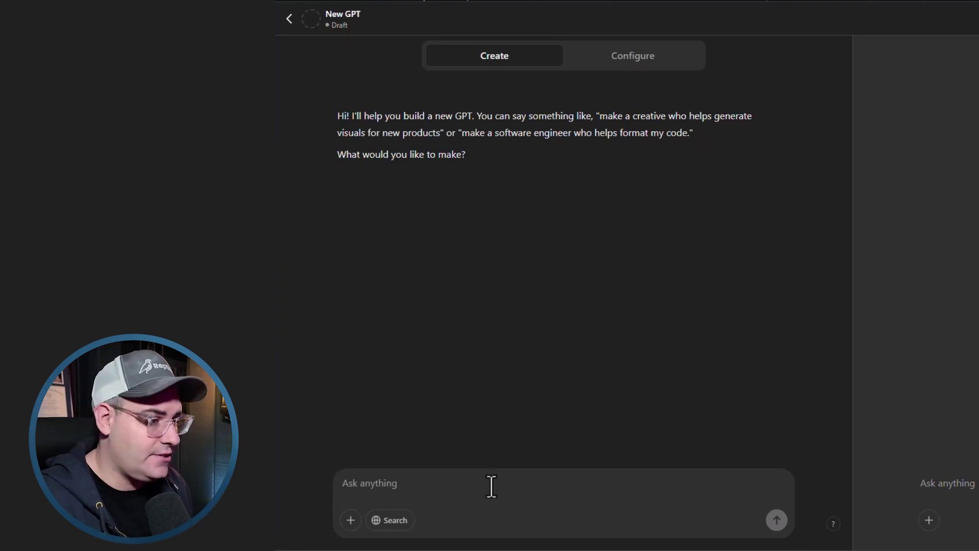
text(I want to create a GPT that will write broadcast emails that sound exactly like me. Besides submitting examples of previous broadcast emails, what else do you need to really dial that in and how many examples do you need?)
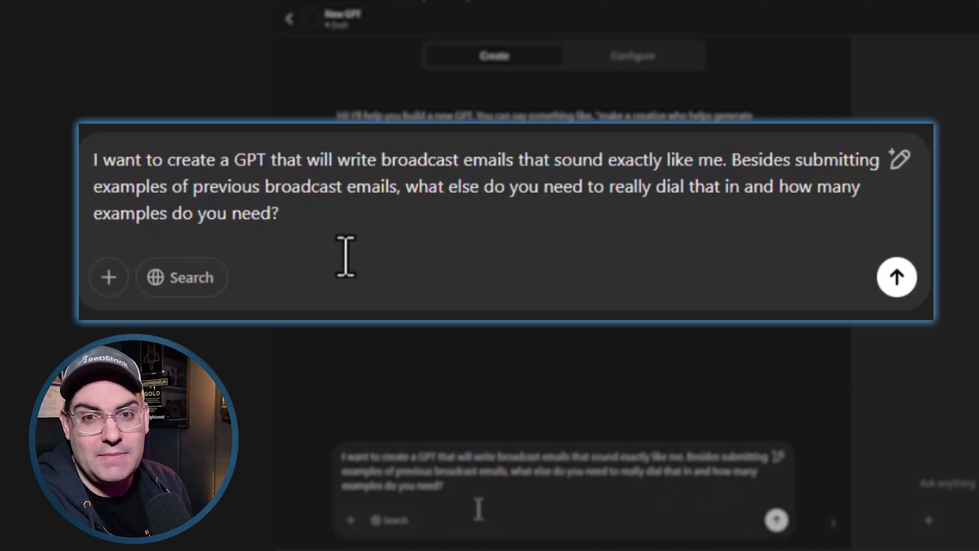
Send the broadcast-email prompt asking what the builder needs beyond example emails.
key(Return)
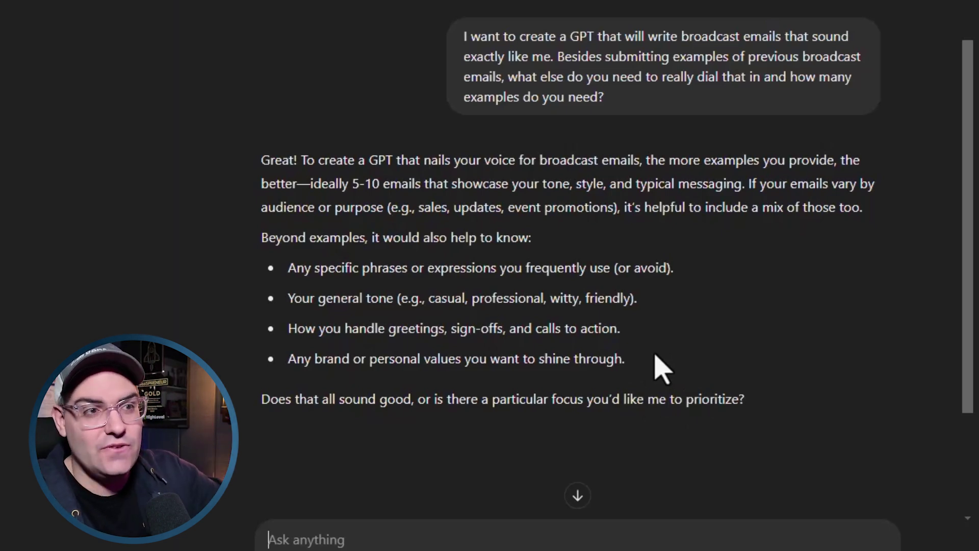
Ask whether example emails must be Word docs or can be pasted into chat.
text(before we answer the questions, let me upload some examples. what format do you want these in? are word docs needed or can I just copy/paste here?)
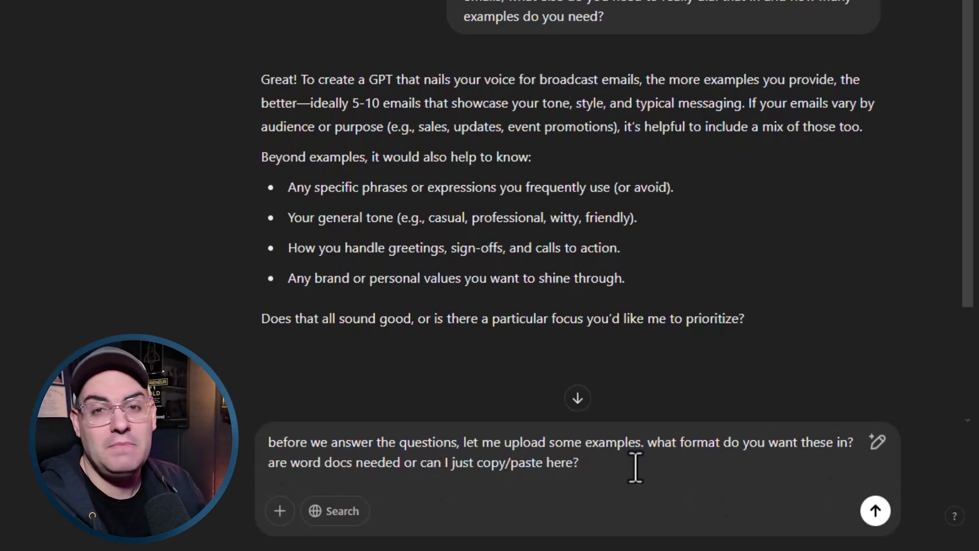
key(Return)
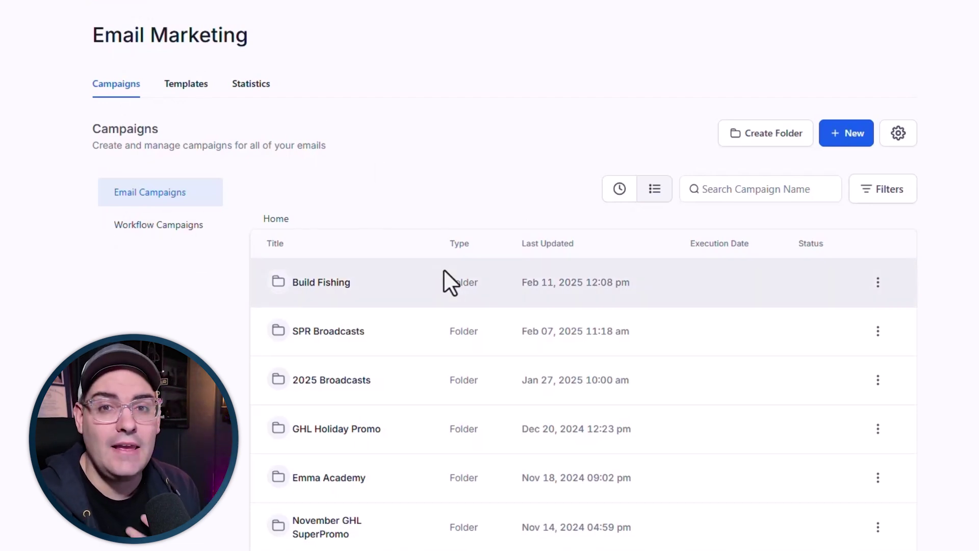
Preview 'Warm Leads for 160 days' in the Perpetual Leads Machine Launch folder and select its body.
scroll(443, 276, down, 3)
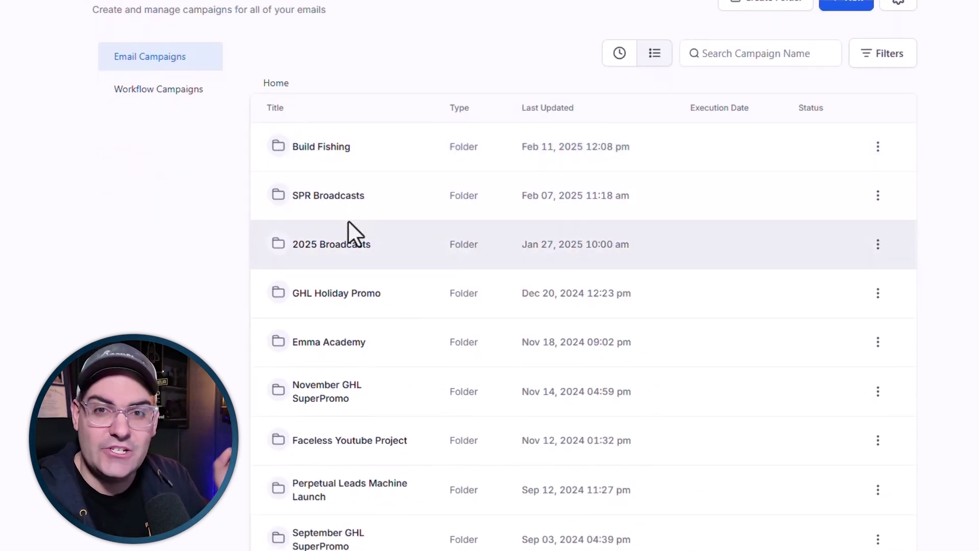
click(308, 494)
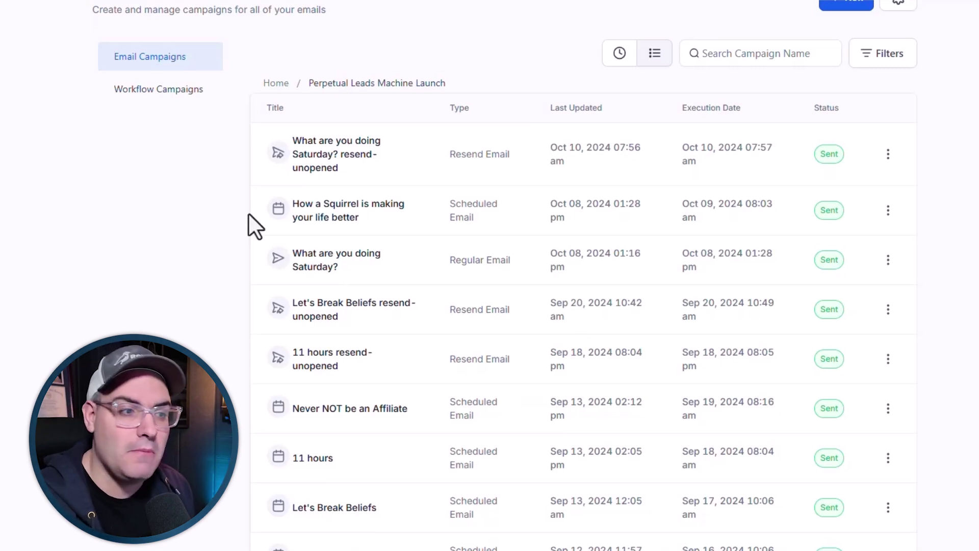
scroll(349, 439, down, 2)
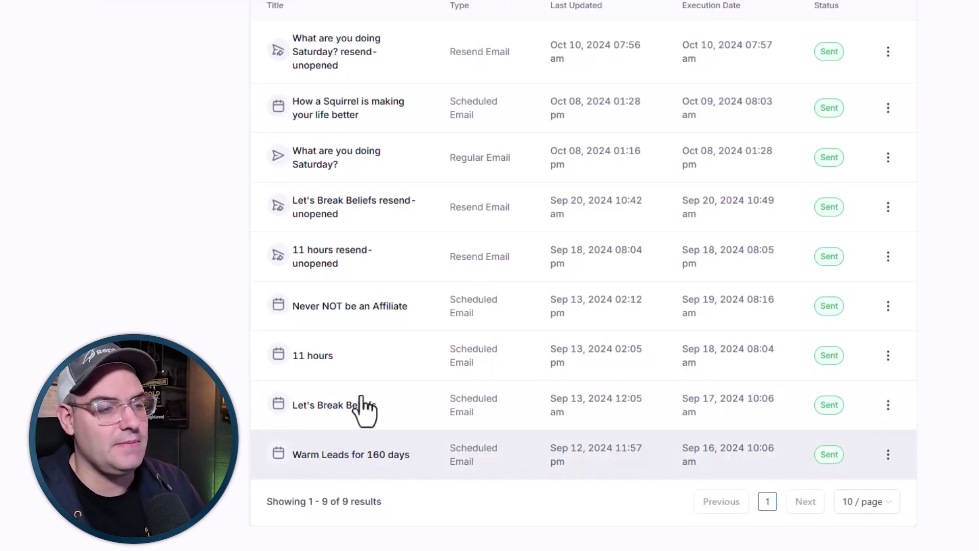
click(342, 459)
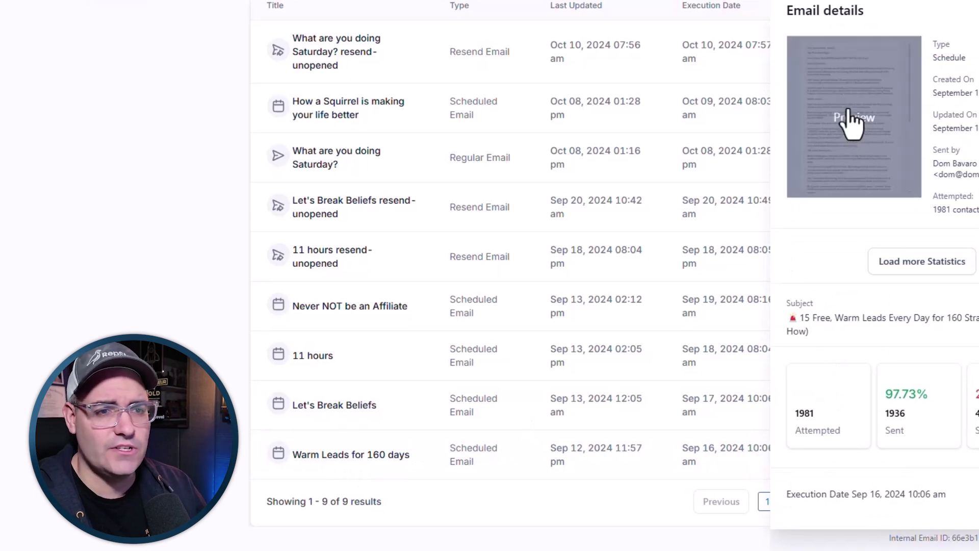
click(852, 125)
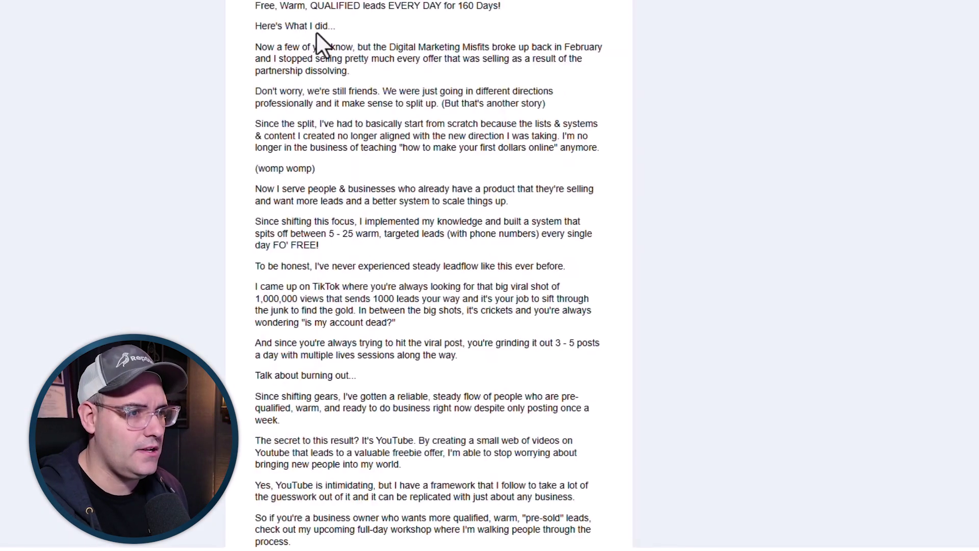
drag(254, 1, 429, 215)
scroll(428, 216, up, 10)
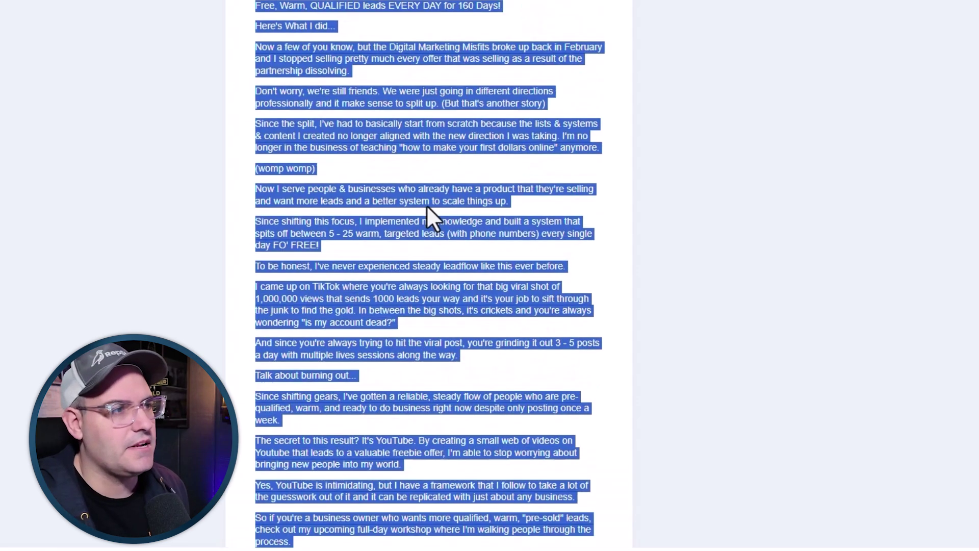
Send the copied email to the builder, labelled 'here come email #1 -'.
key(alt+Tab)
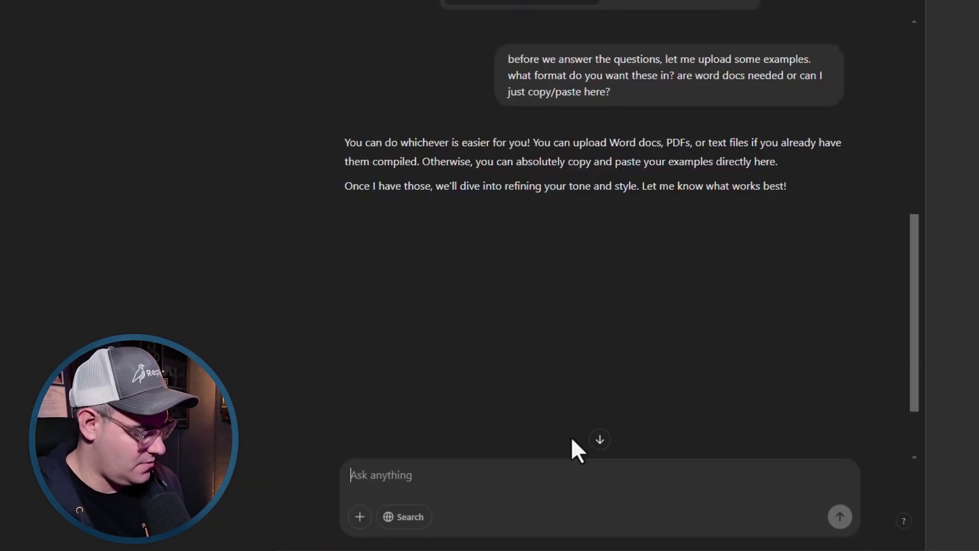
text(here come e)
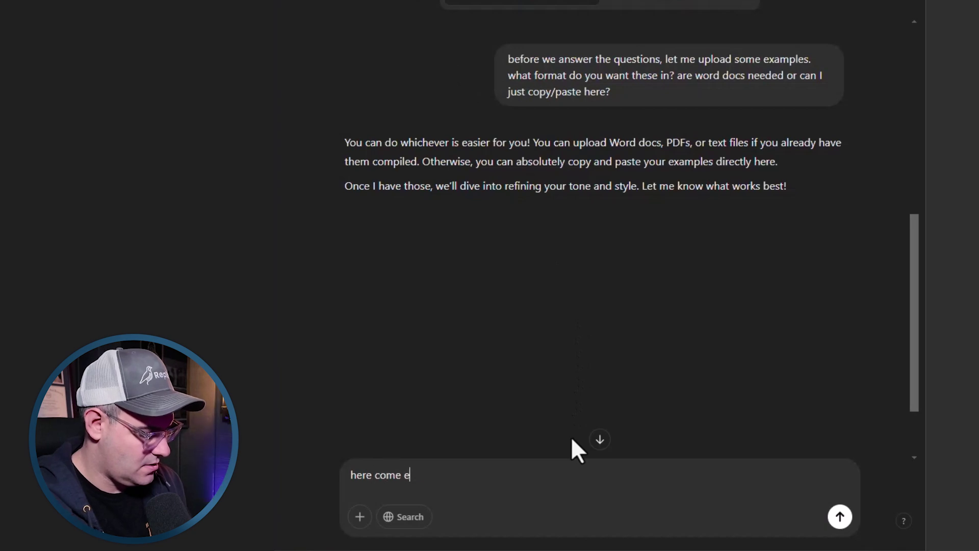
text(mail #1 -)
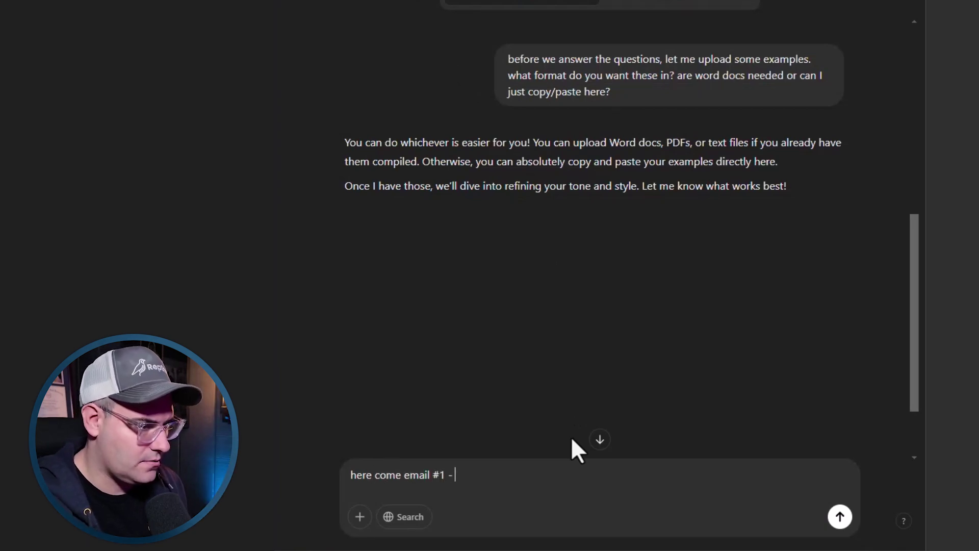
key(shift+Return)
key(shift+Return)
key(ctrl+v)
key(Return)
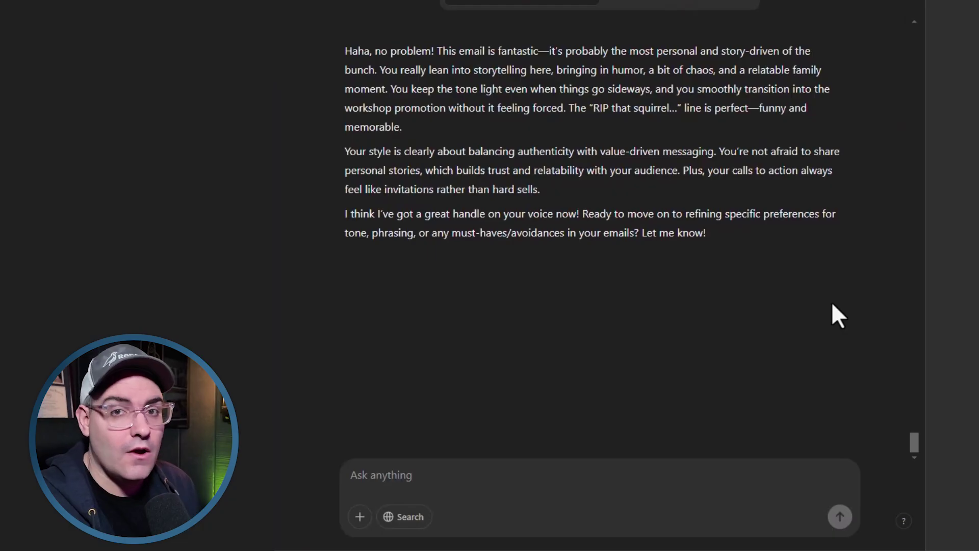
scroll(590, 263, up, 20)
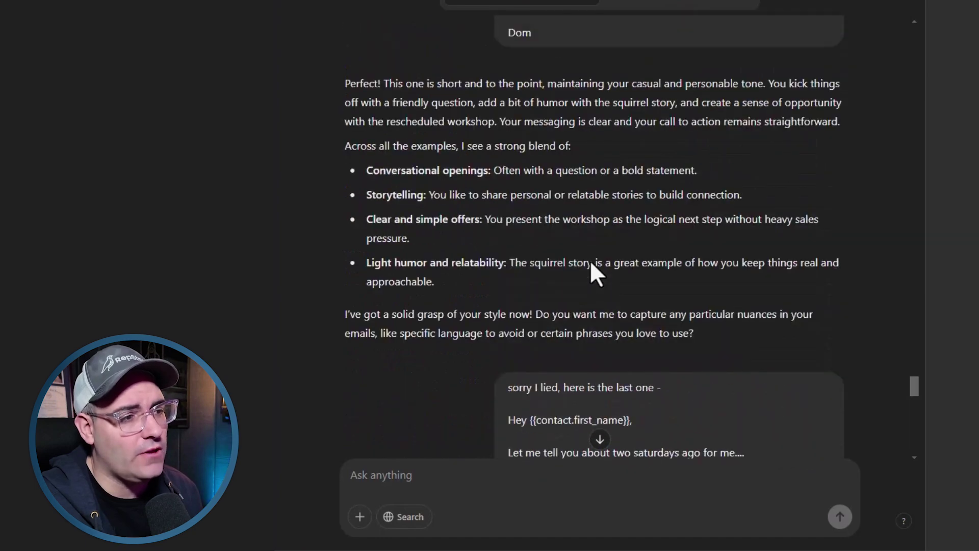
scroll(590, 262, up, 10)
scroll(589, 263, down, 4)
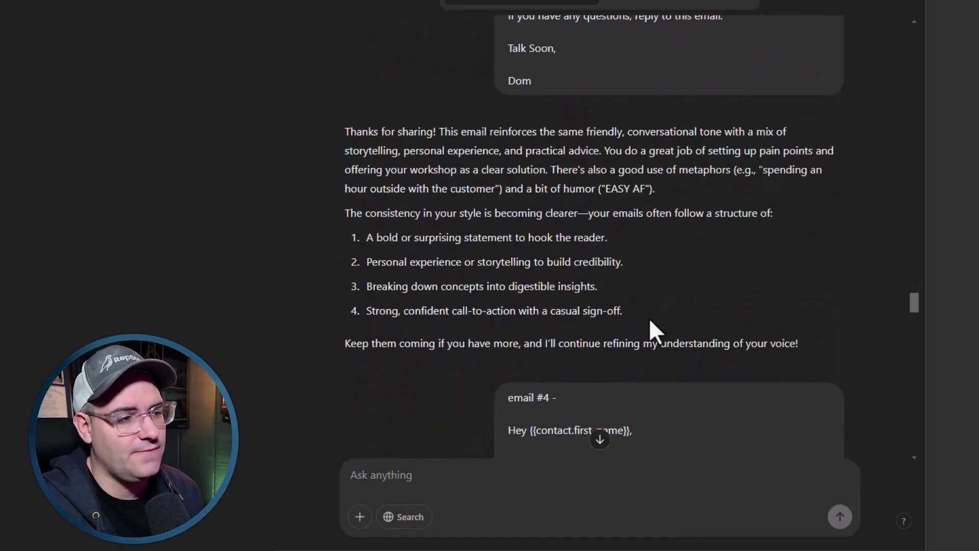
scroll(650, 317, down, 10)
scroll(653, 316, down, 20)
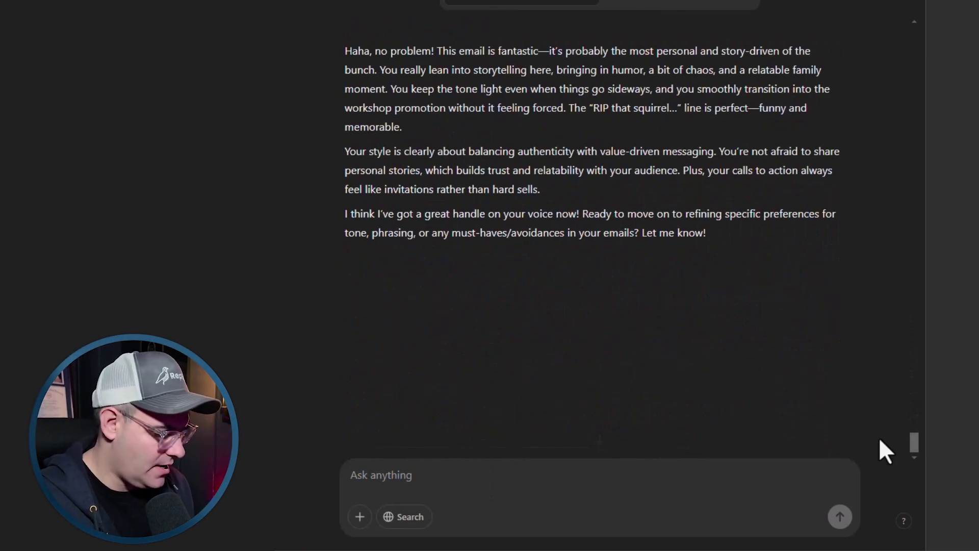
Ask 'what insights did you get from my writing style?' and read the analysis.
text(what )
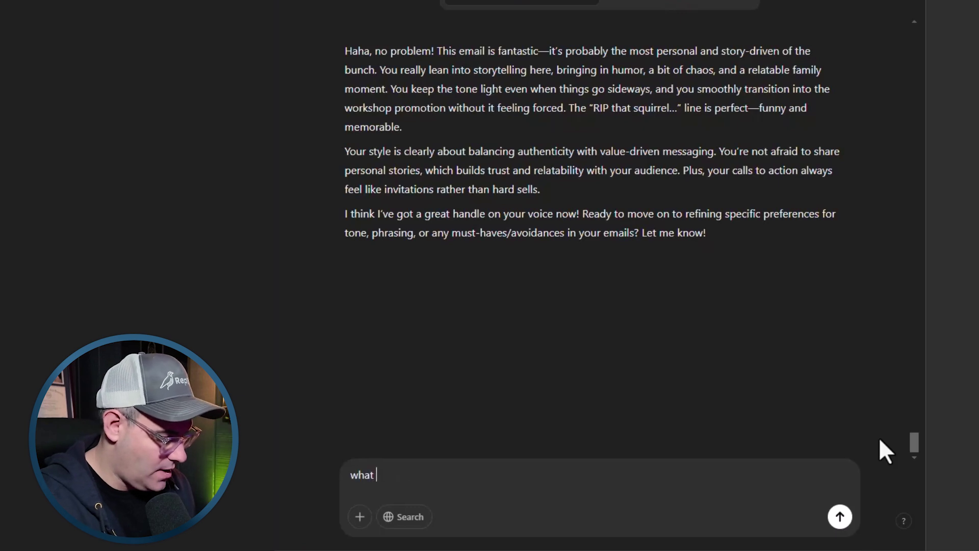
text(insights dd you get from my r)
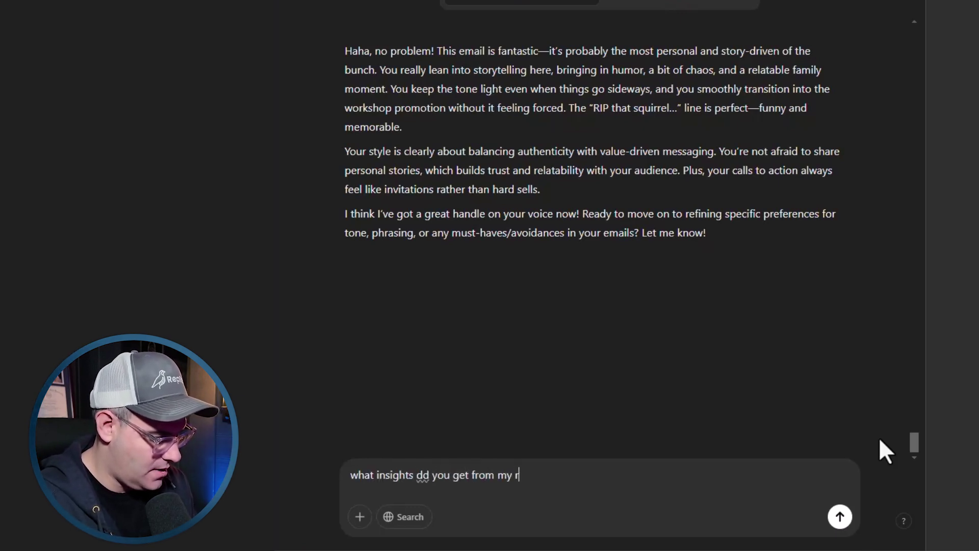
key(BackSpace)
text(writing style)
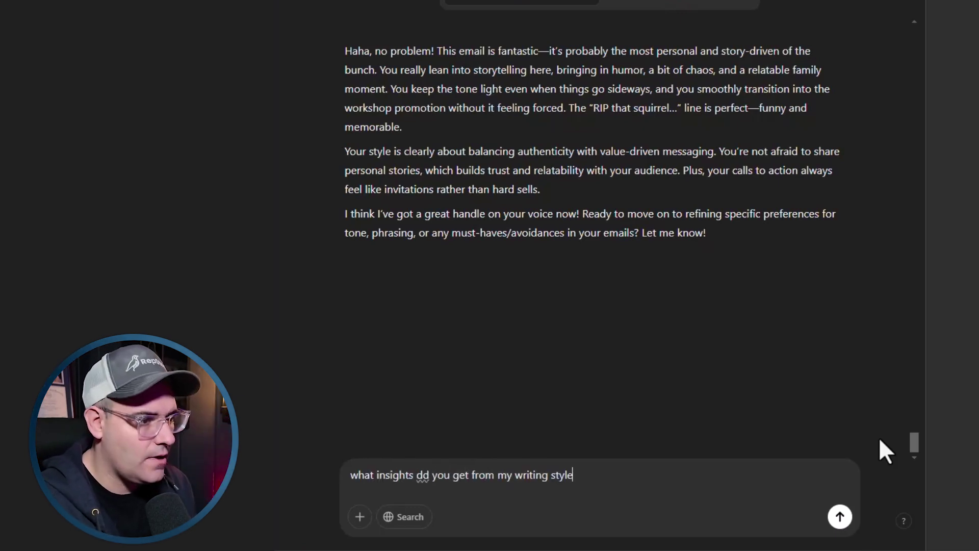
text(?)
key(ctrl+Left)
key(ctrl+Left)
key(ctrl+Left)
key(ctrl+Left)
key(ctrl+Left)
key(ctrl+Left)
key(ctrl+Left)
key(Right)
text(i)
key(Return)
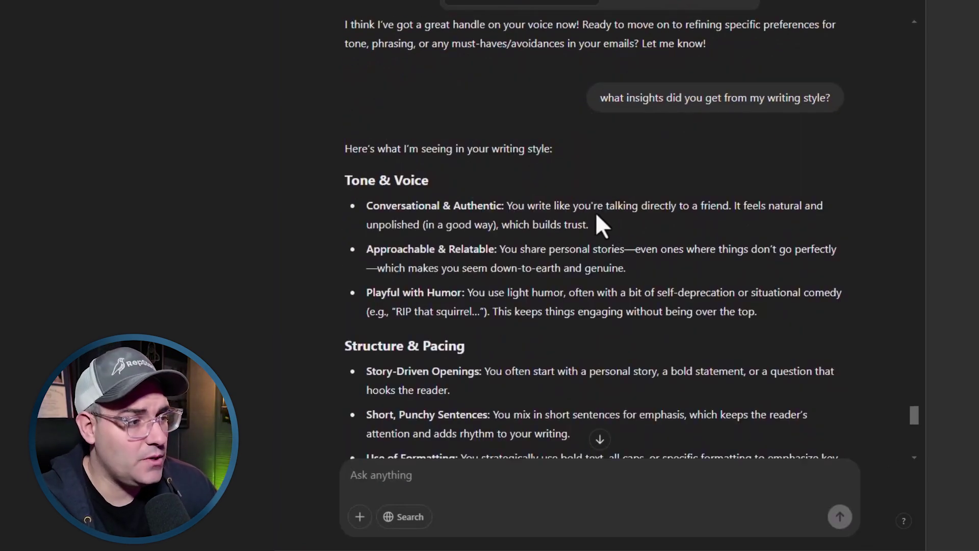
scroll(658, 234, down, 5)
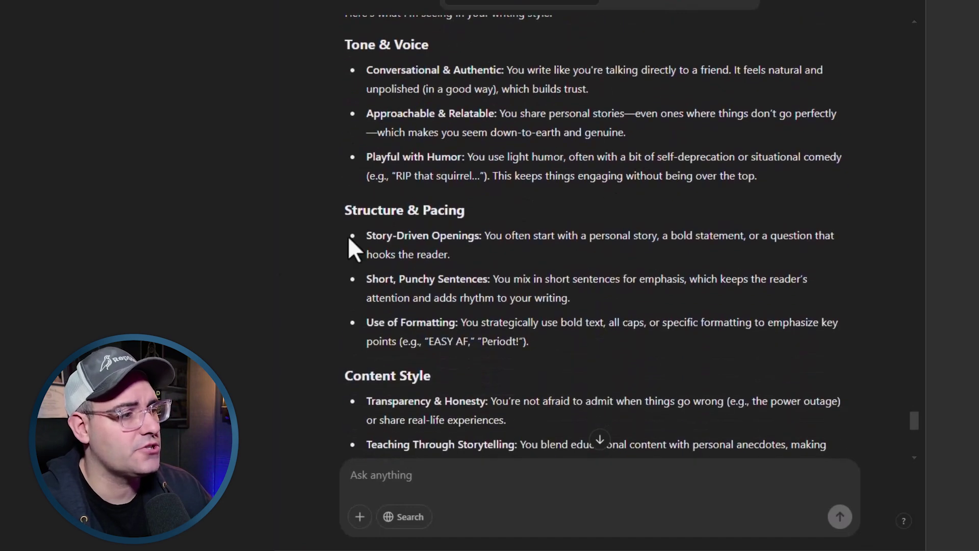
scroll(573, 257, down, 2)
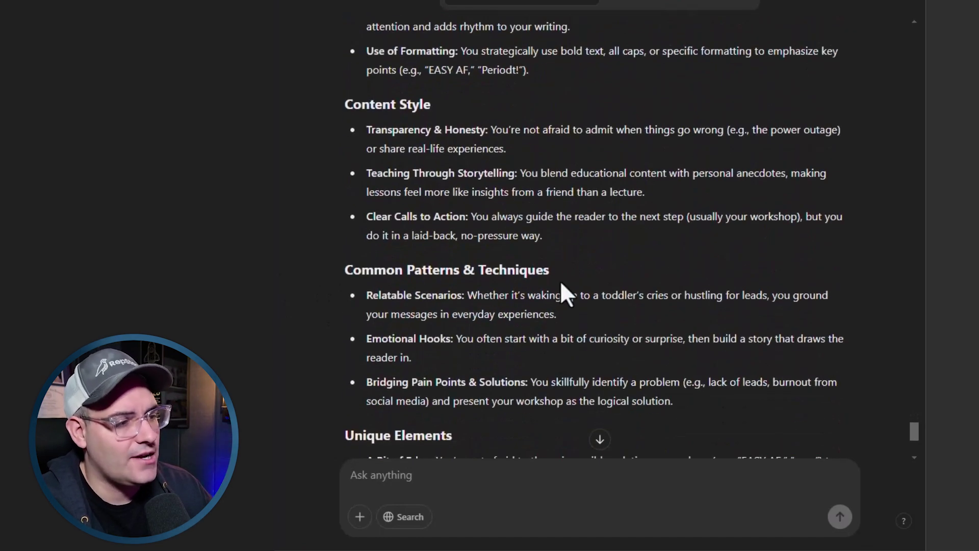
scroll(560, 285, down, 4)
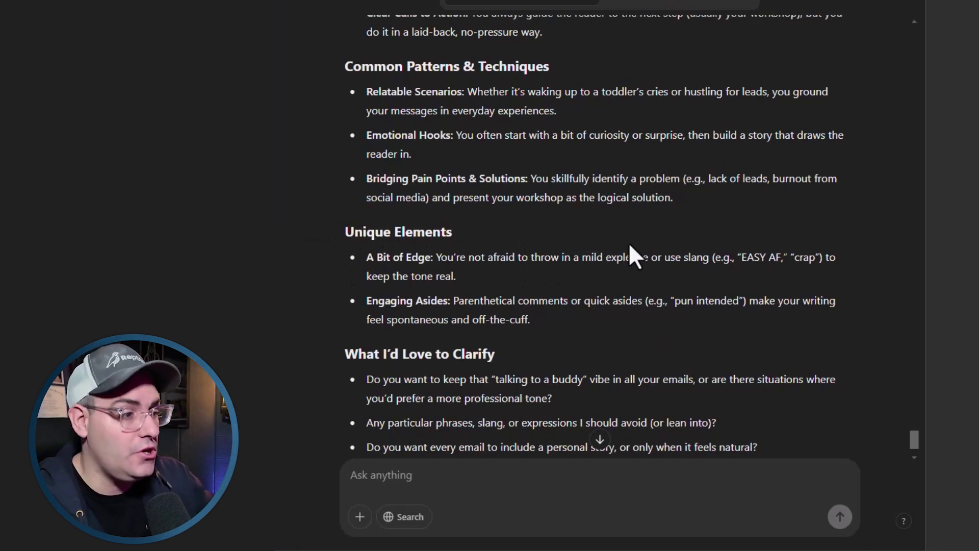
scroll(628, 242, down, 2)
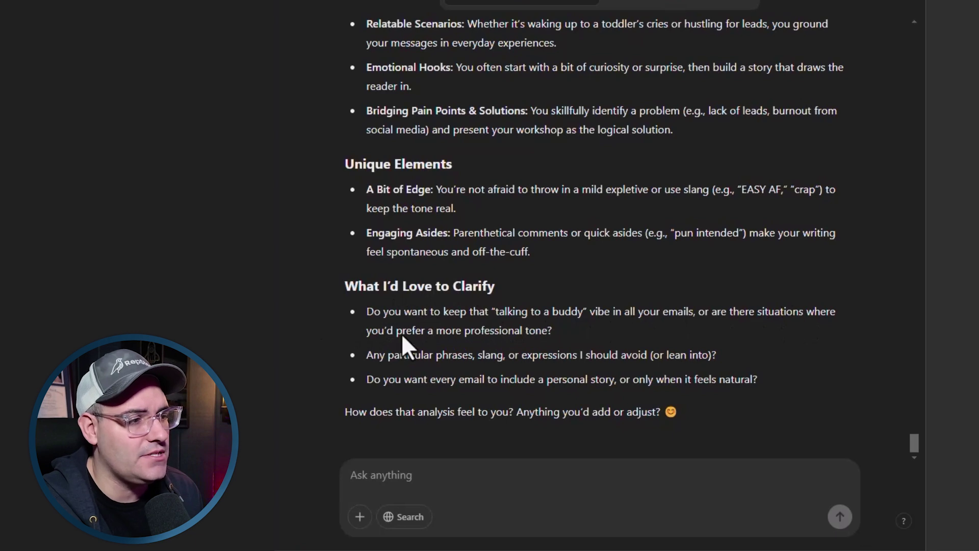
Draft clarifications: keep the 'talking like a buddy' vibe, avoid AI phrases like 'Delve into' and 'Unleash'.
text(Let's clarify some things...)
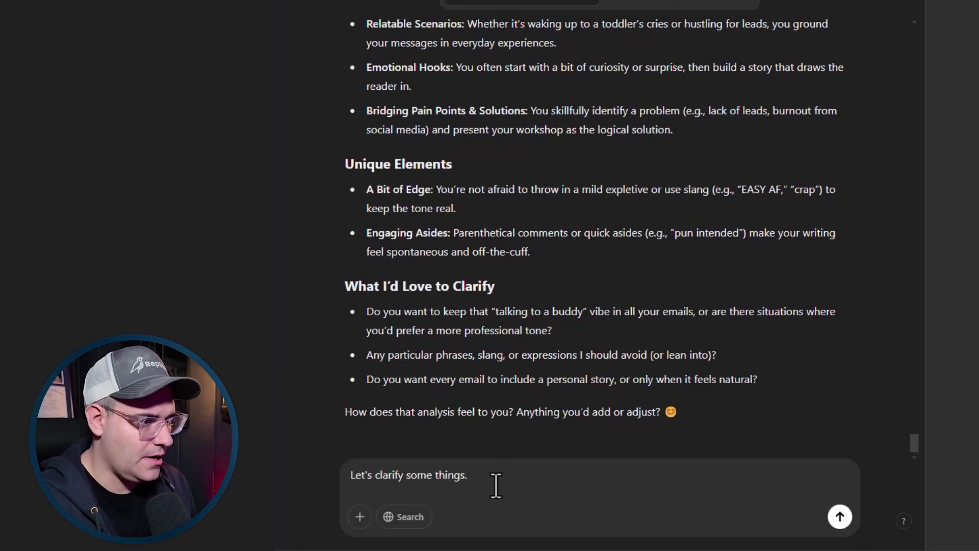
key(shift+Return)
key(shift+Return)
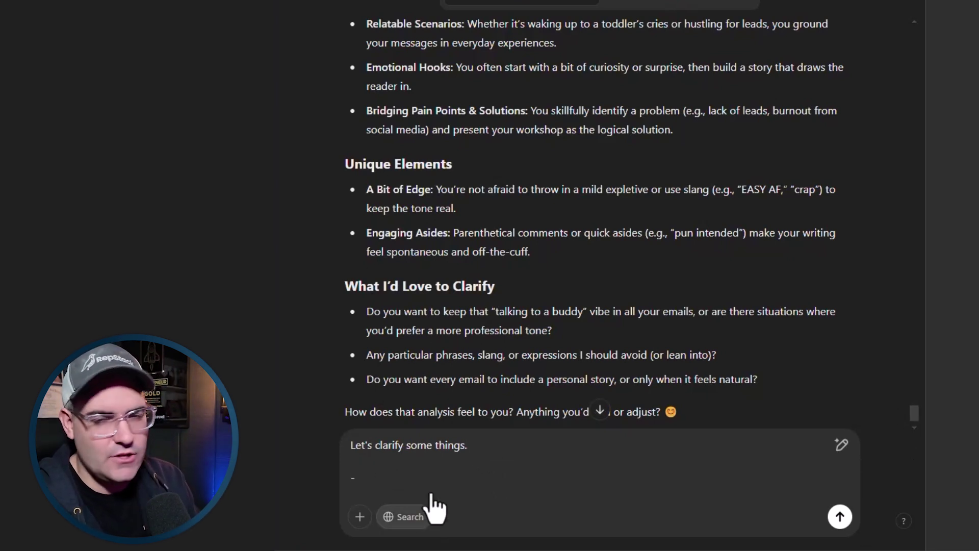
text(-)
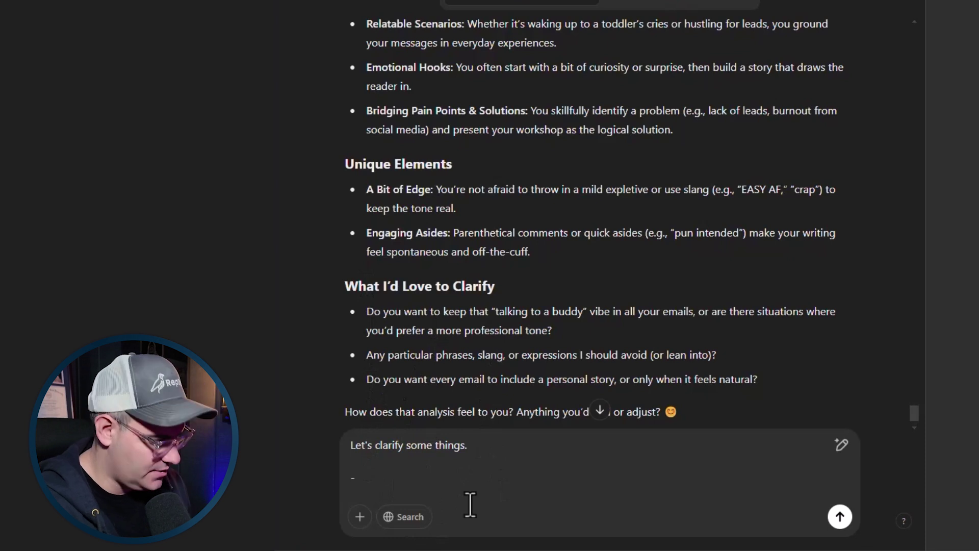
text(keep the "ta)
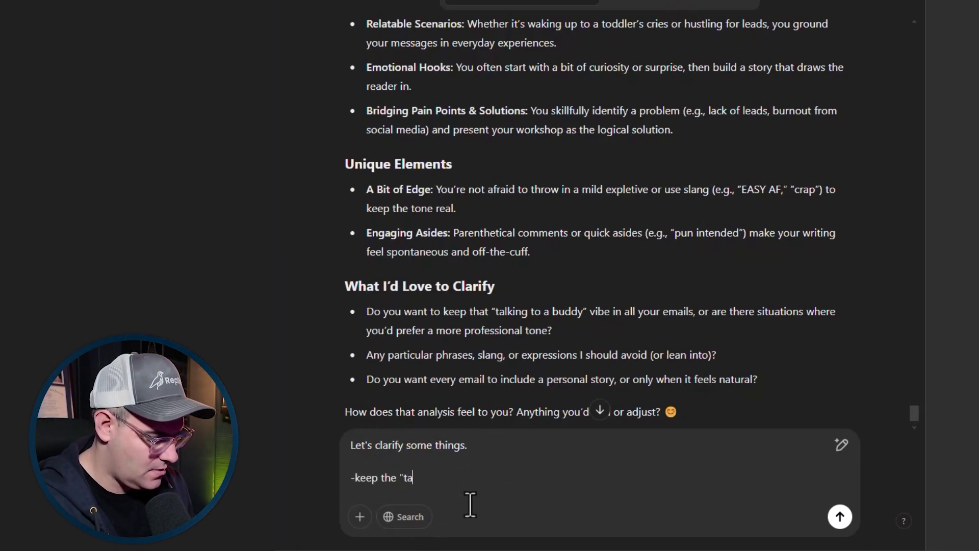
text(lking like a buddy" tone)
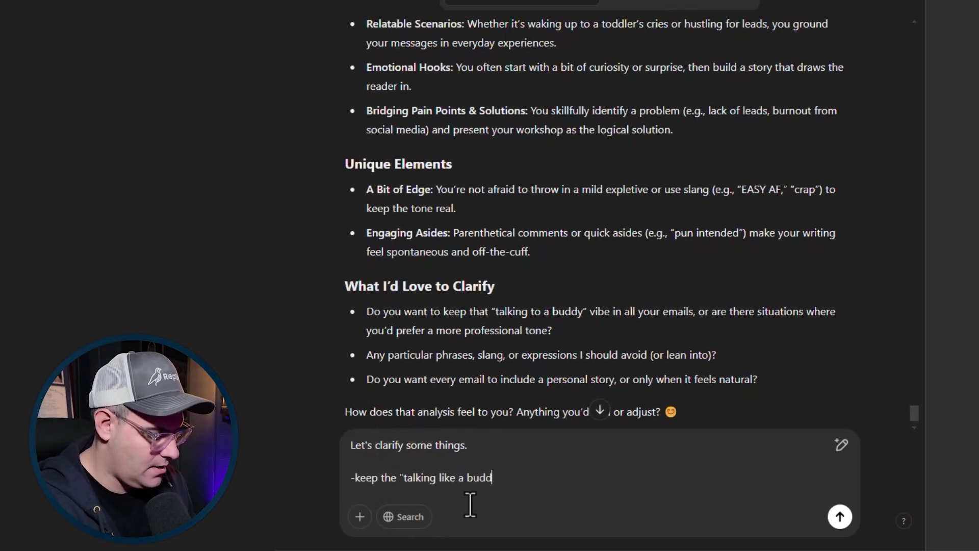
key(BackSpace)
key(BackSpace)
key(BackSpace)
key(BackSpace)
key(BackSpace)
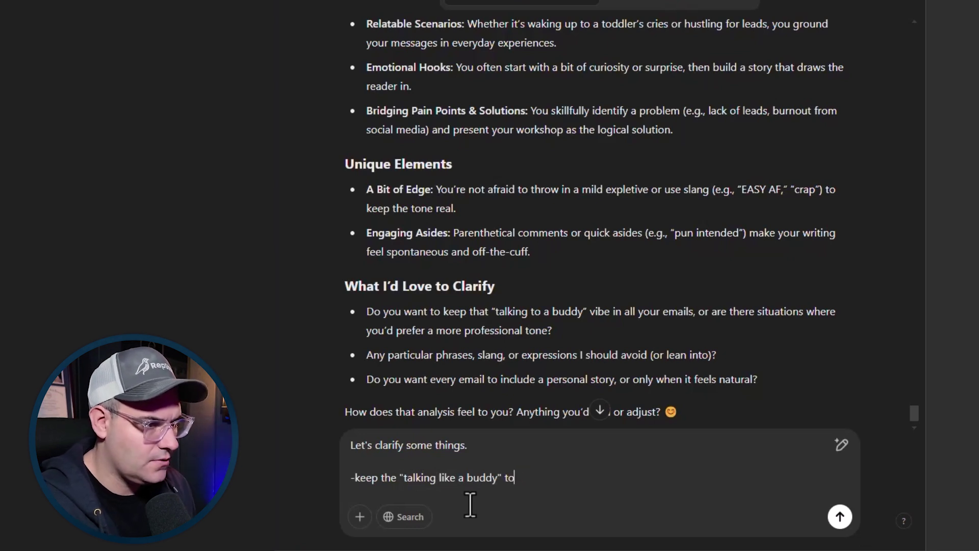
text(vibe)
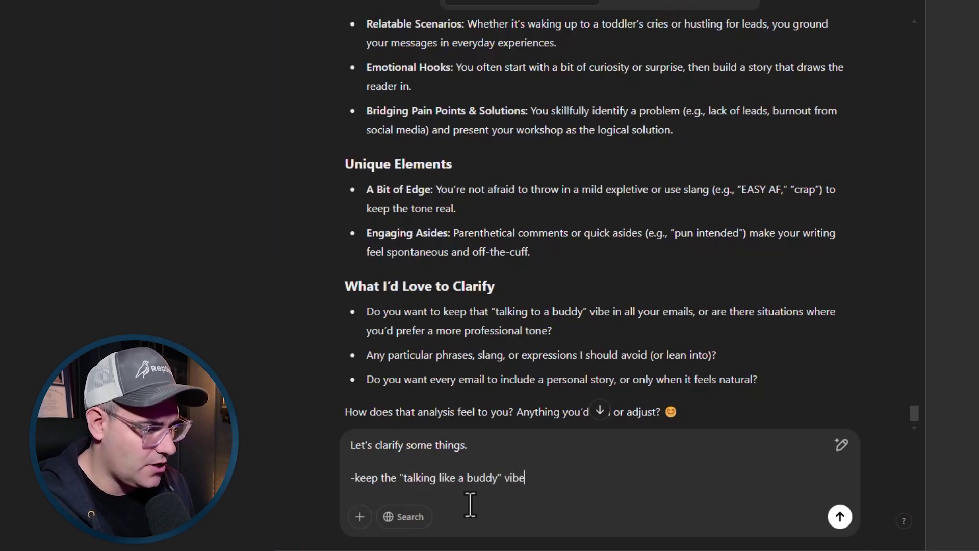
key(shift+Return)
key(shift+Return)
text(-)
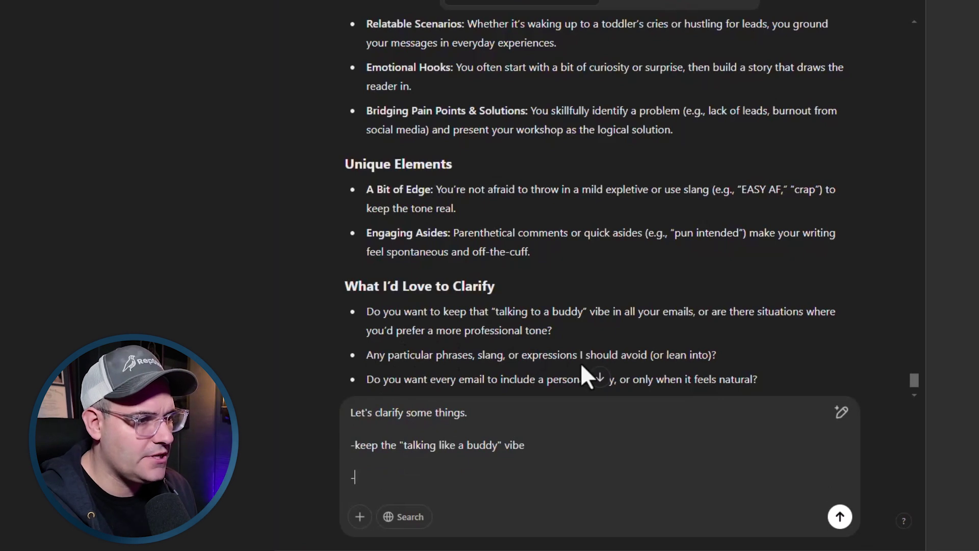
text(Avo)
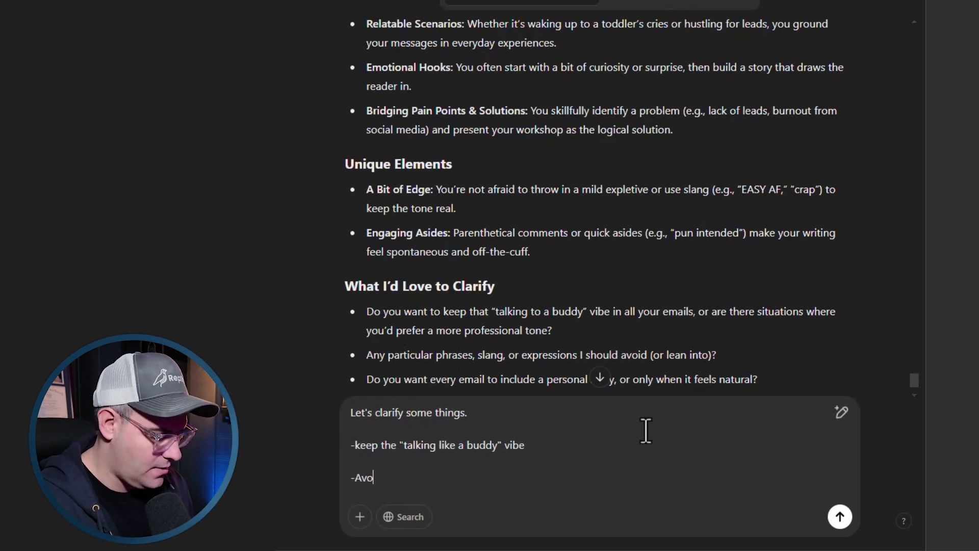
text(id all of the general )
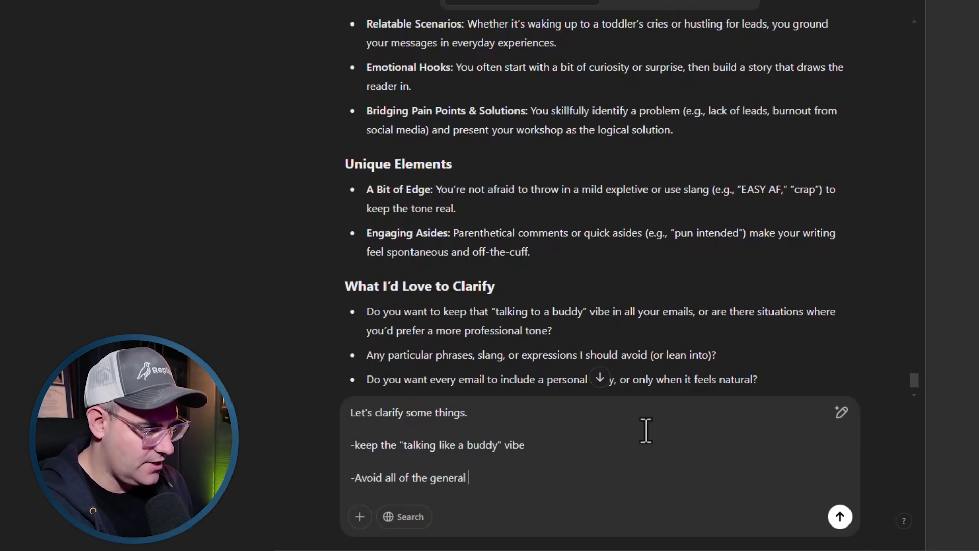
text("giveaw)
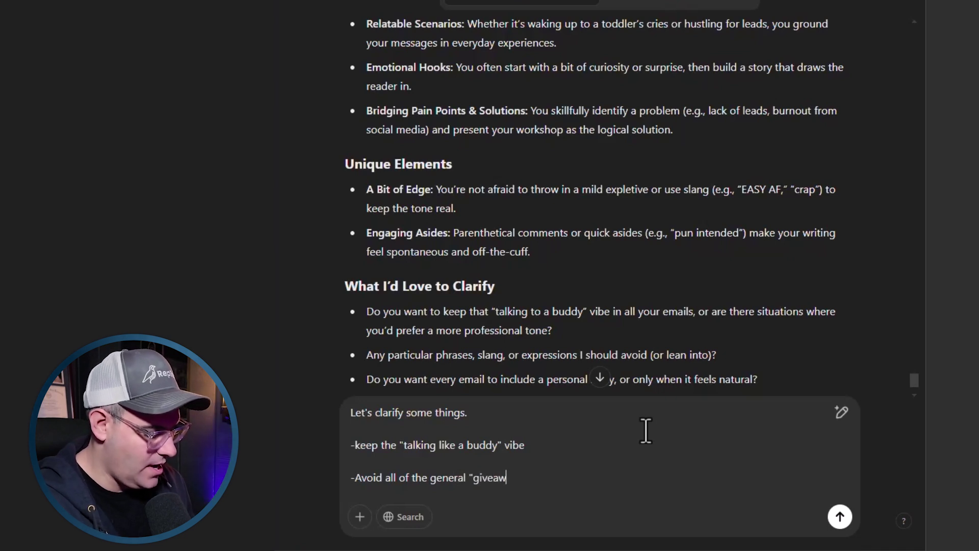
text(ay AI phrases" like )
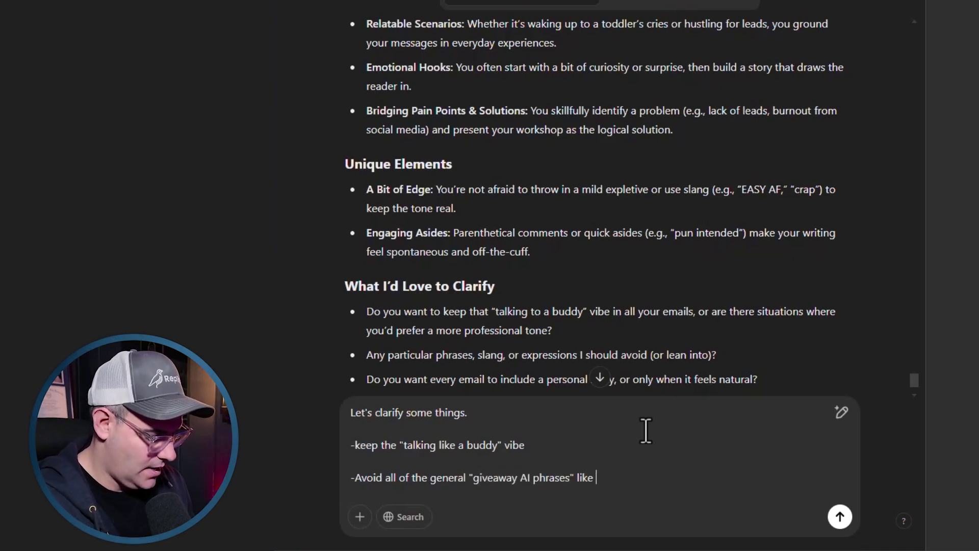
text(Delve into )
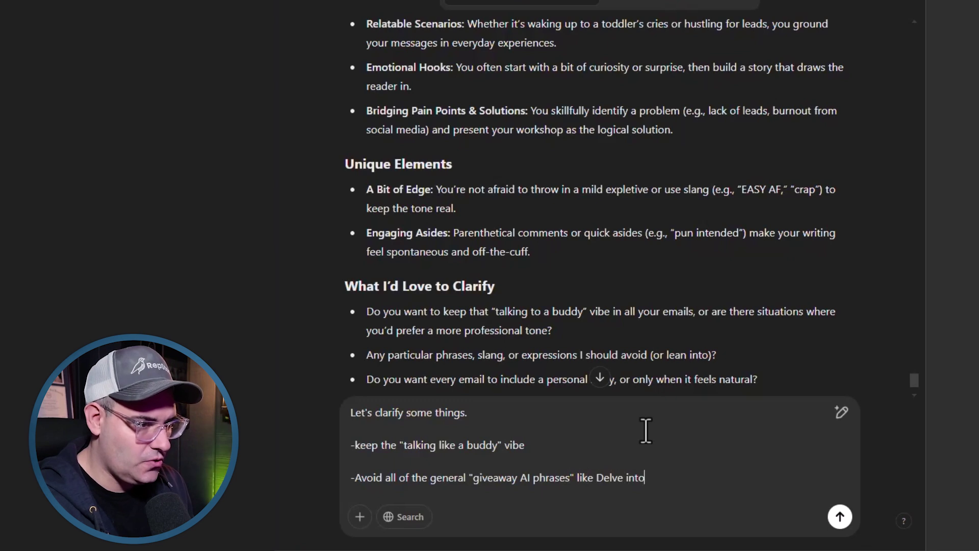
text(, Unleash)
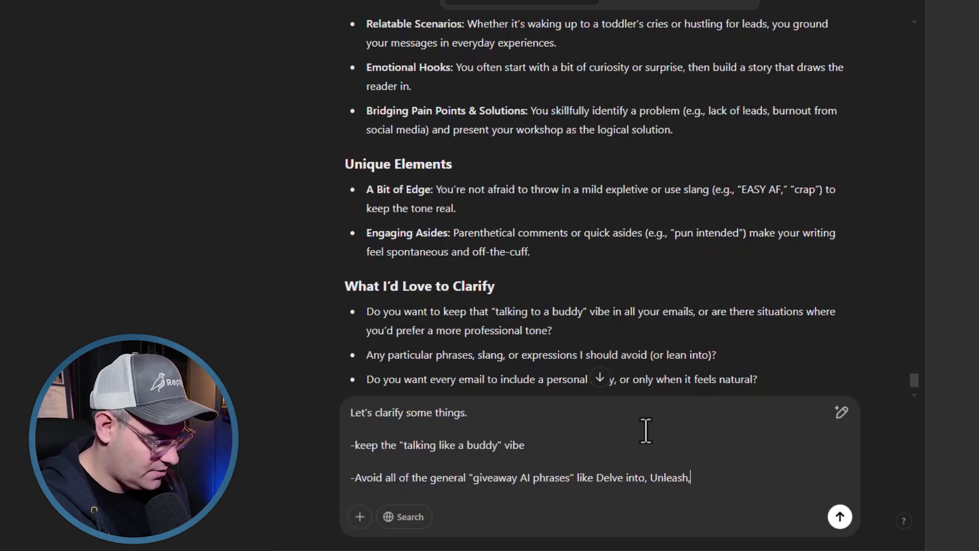
text(, etc. you know wha)
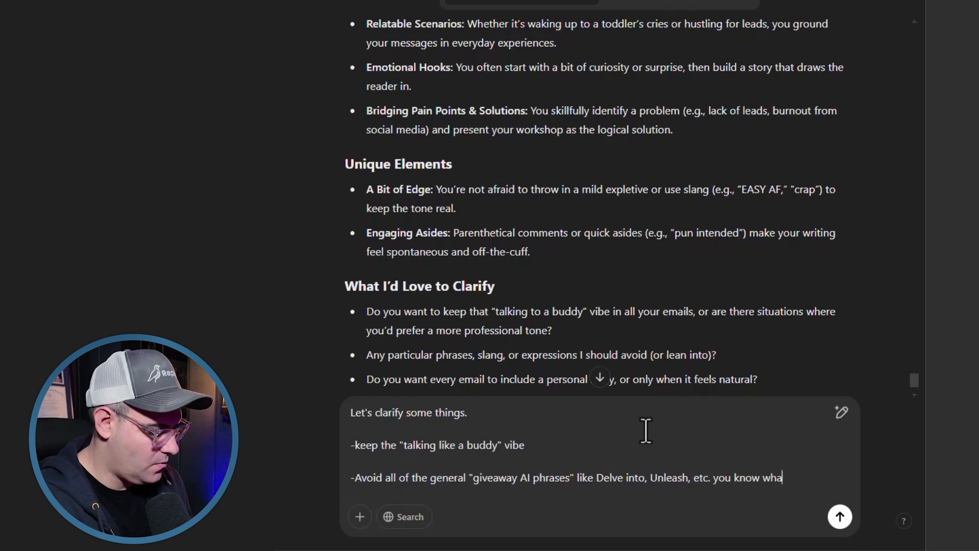
text(t you like to u)
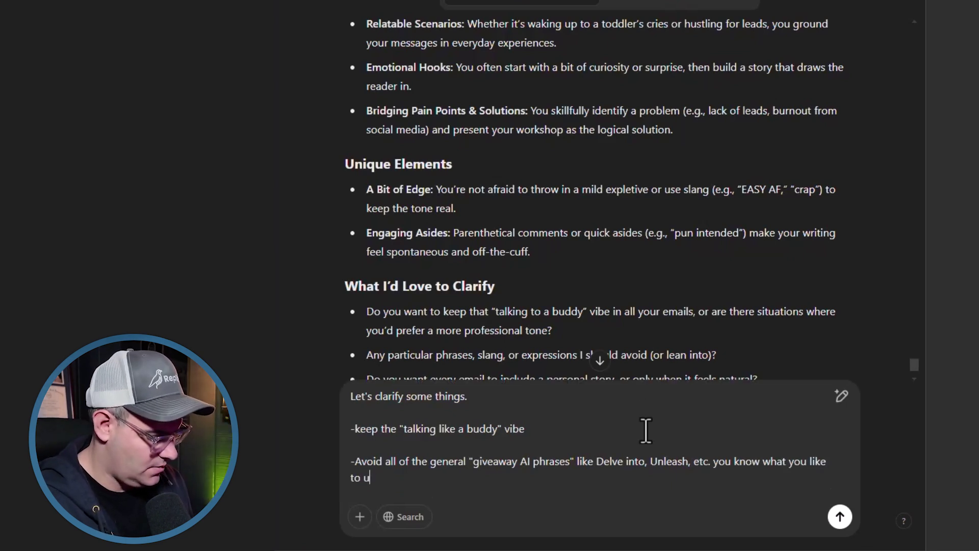
text(se often.)
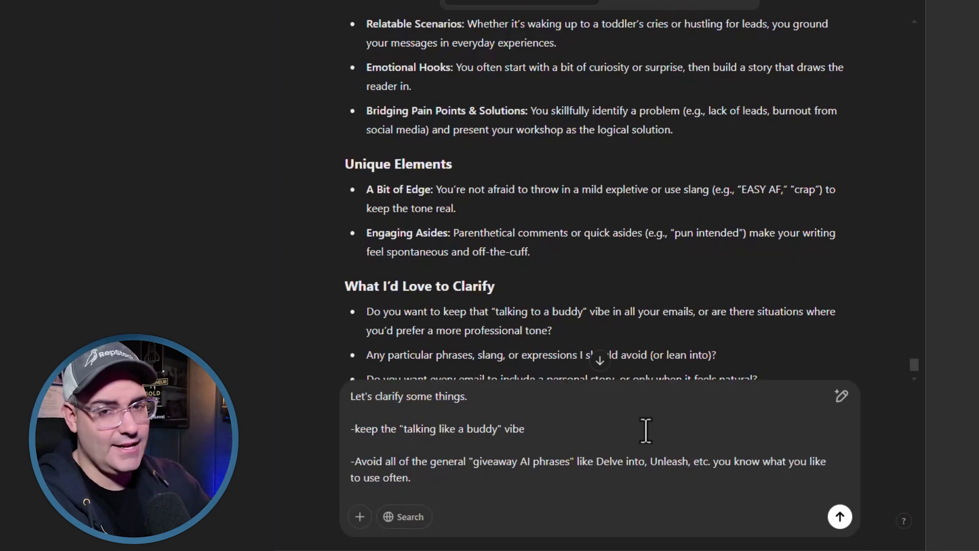
Add 'only include a story when it feel natural', ask 'What else do you need?', and send.
scroll(553, 249, down, 2)
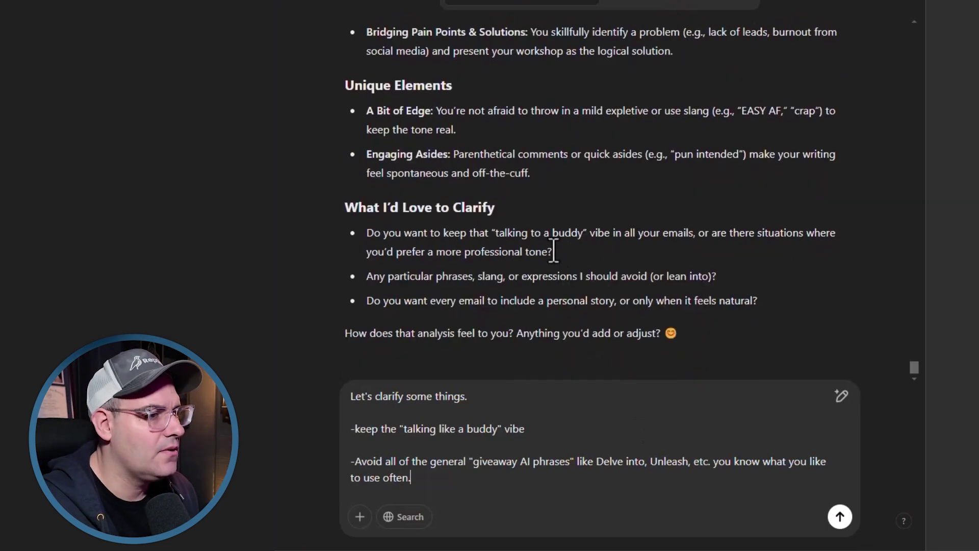
text(.)
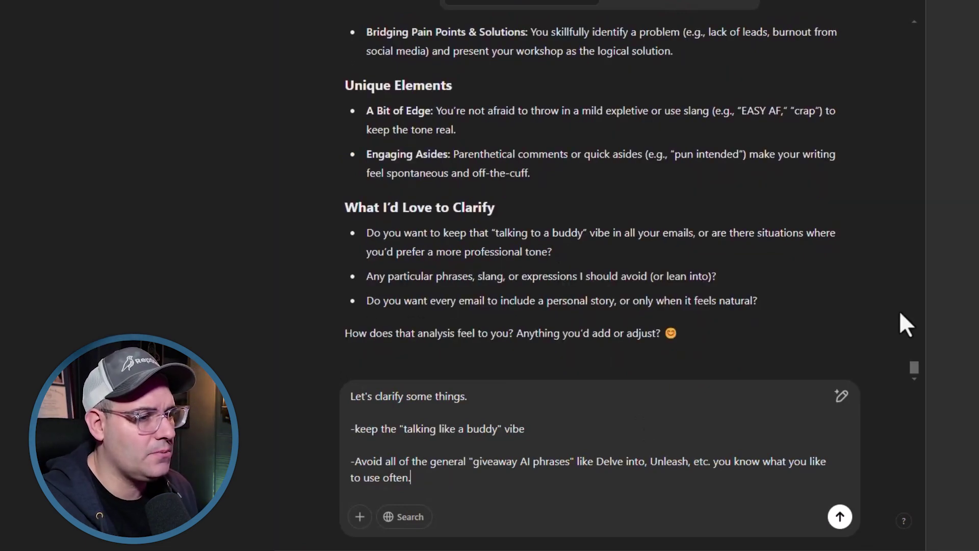
key(Return)
key(Return)
text(-only include a)
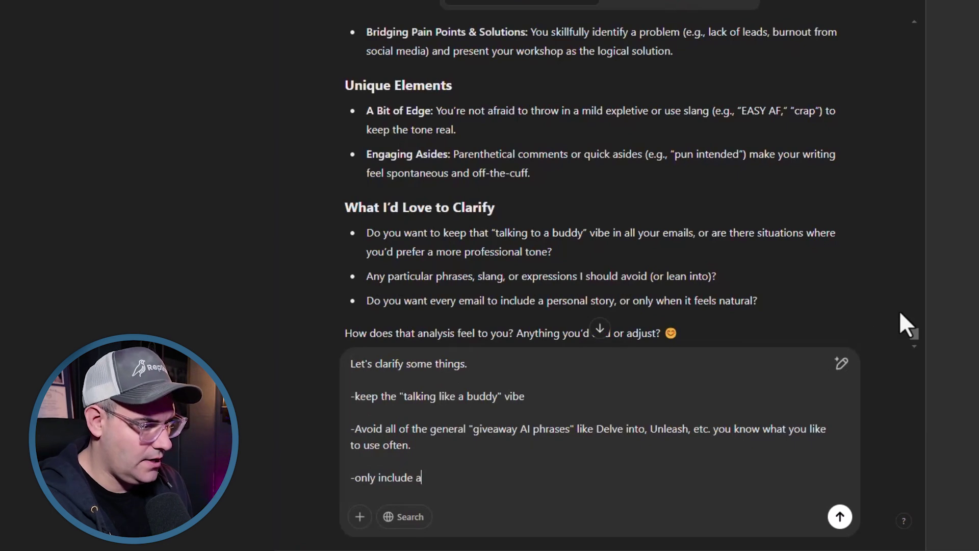
text( story when it fe)
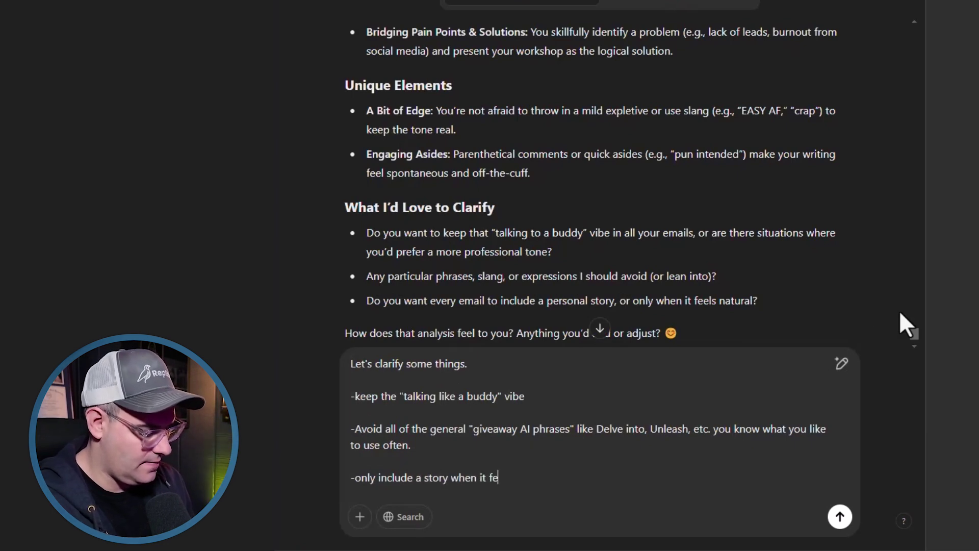
text(el natural)
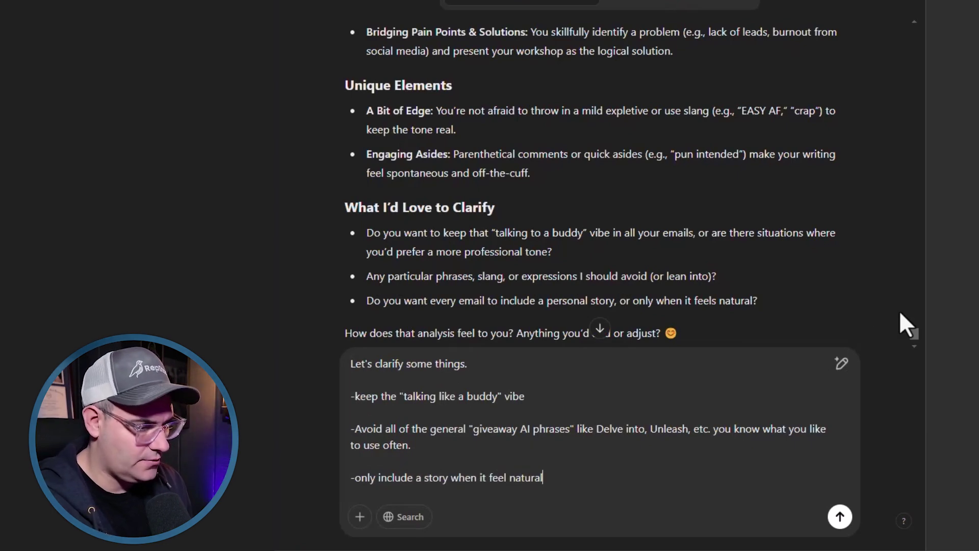
text(.)
key(Return)
key(Return)
text(Wh)
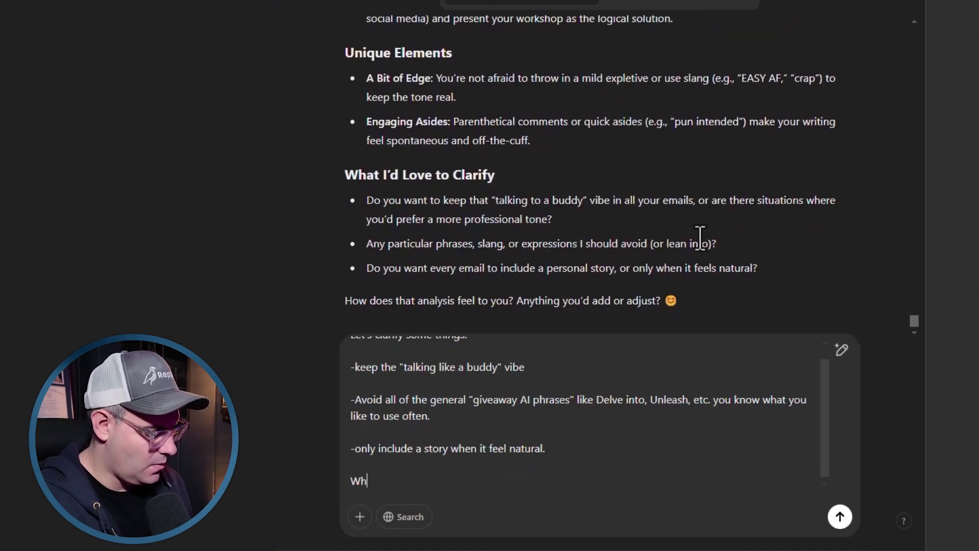
text(at else do you n)
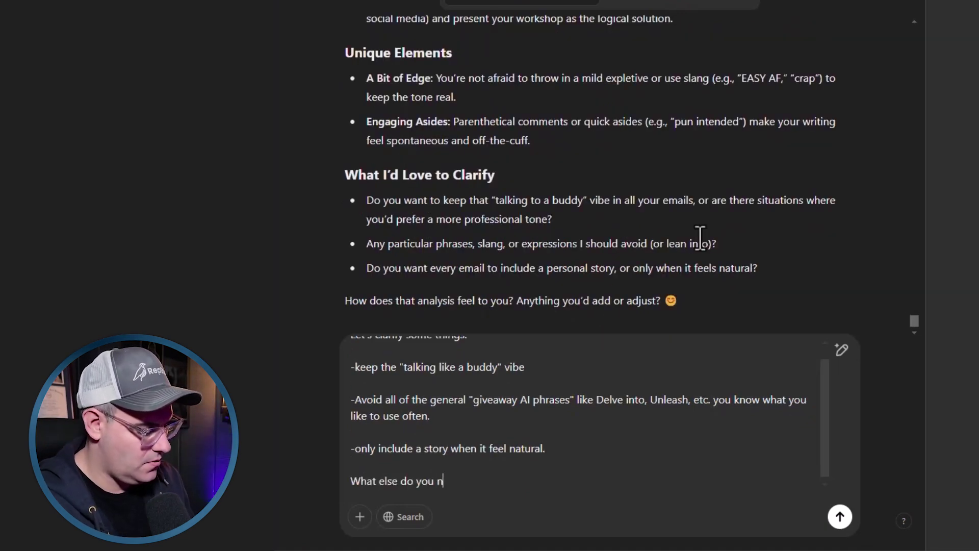
text(eed ?)
key(Return)
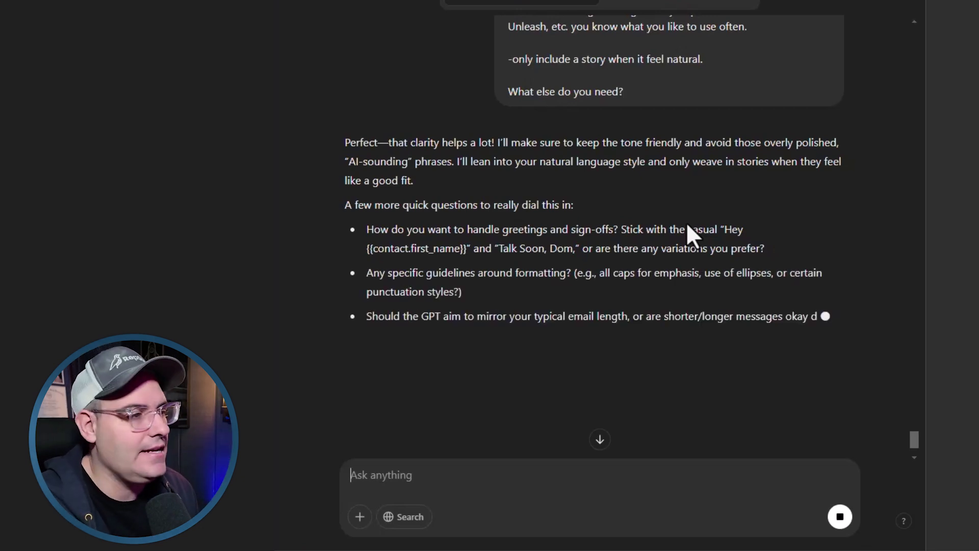
Reply that sign-offs are fine, use bullet points and sparing emojis, and keep usual length.
scroll(553, 208, down, 2)
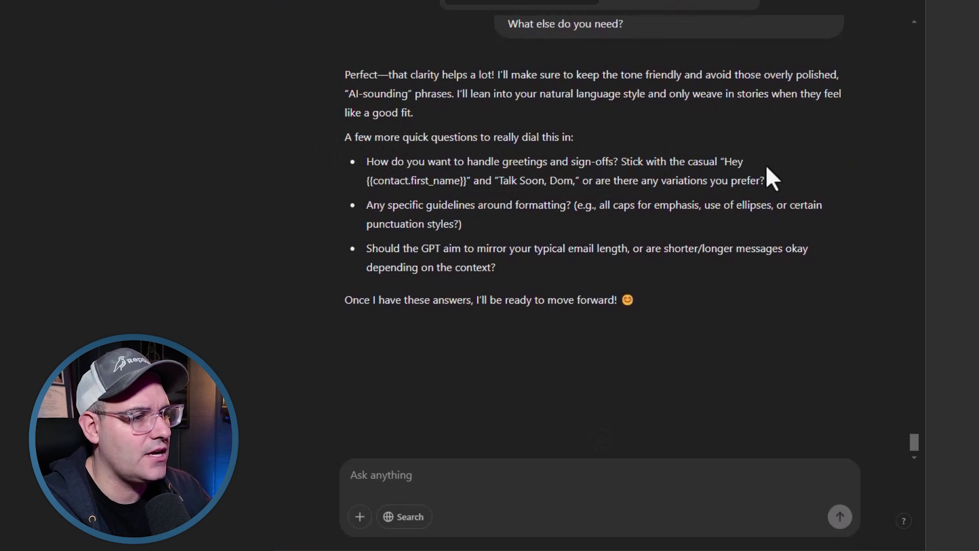
text(-)
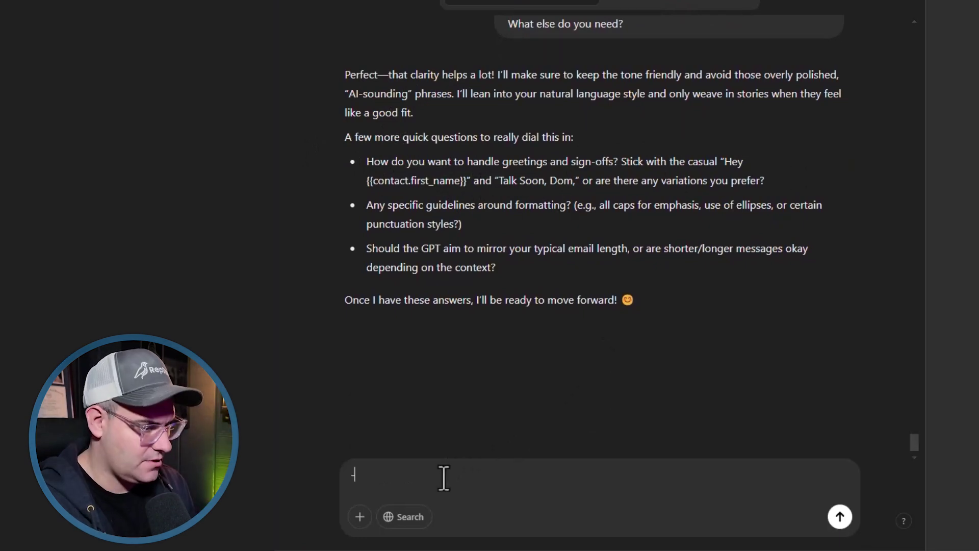
text( thos signoffs ae fi)
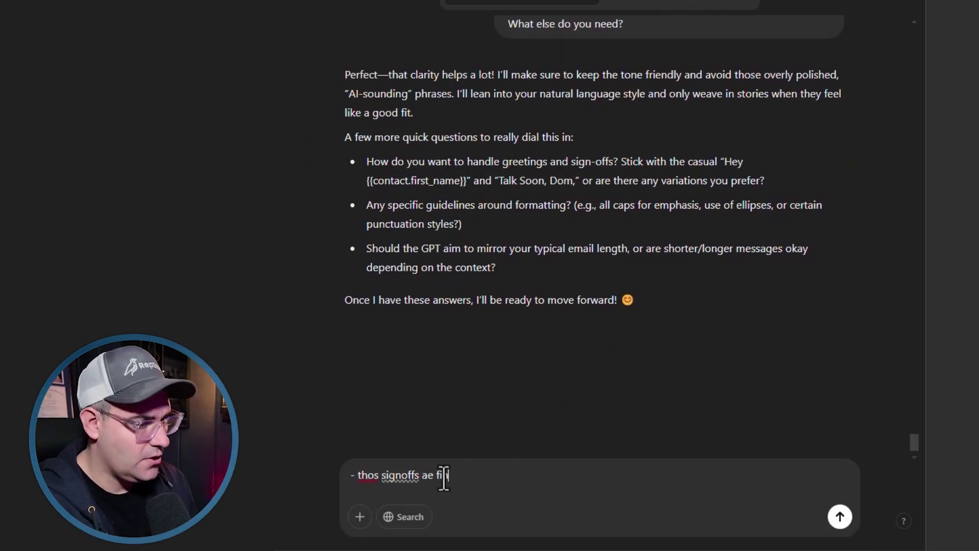
text(ne)
key(shift+Return)
text(-)
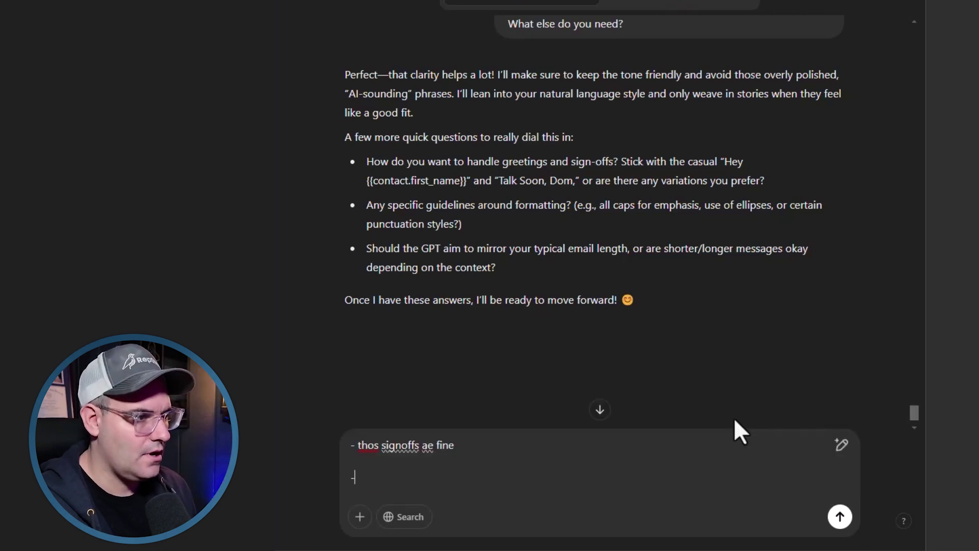
text(for formatting use bullet points where they make sense, and sparingly use emojis)
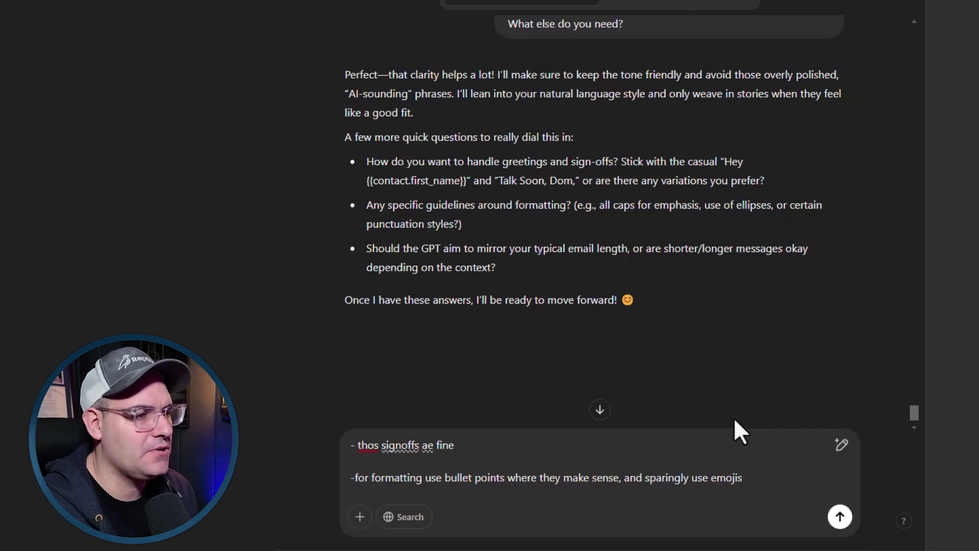
key(shift+Return)
key(shift+Return)
text(-keep the length consistent)
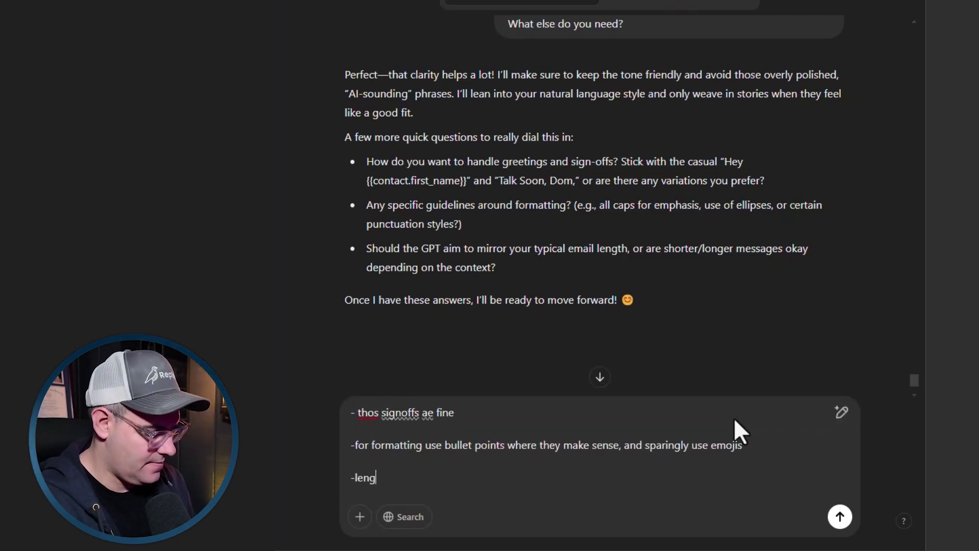
text( with what I normally do.)
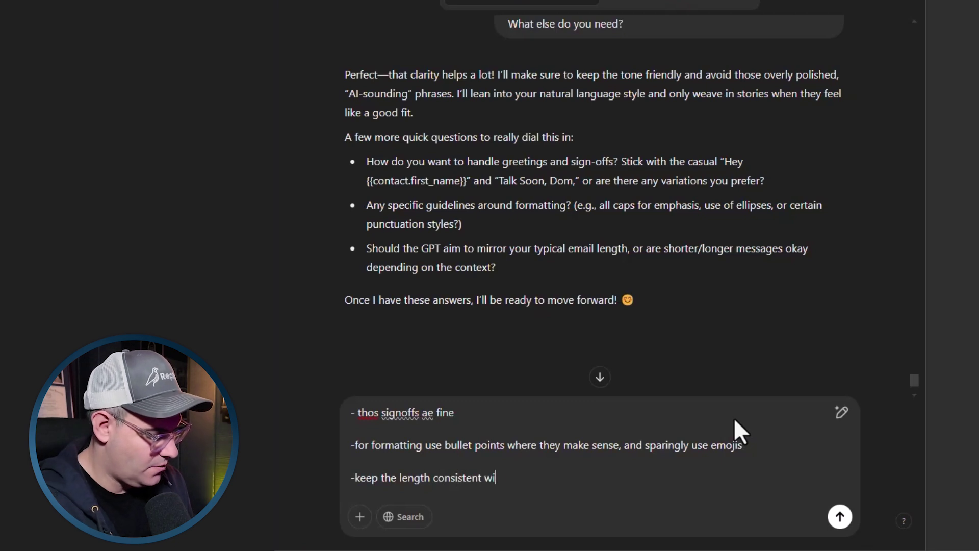
key(Return)
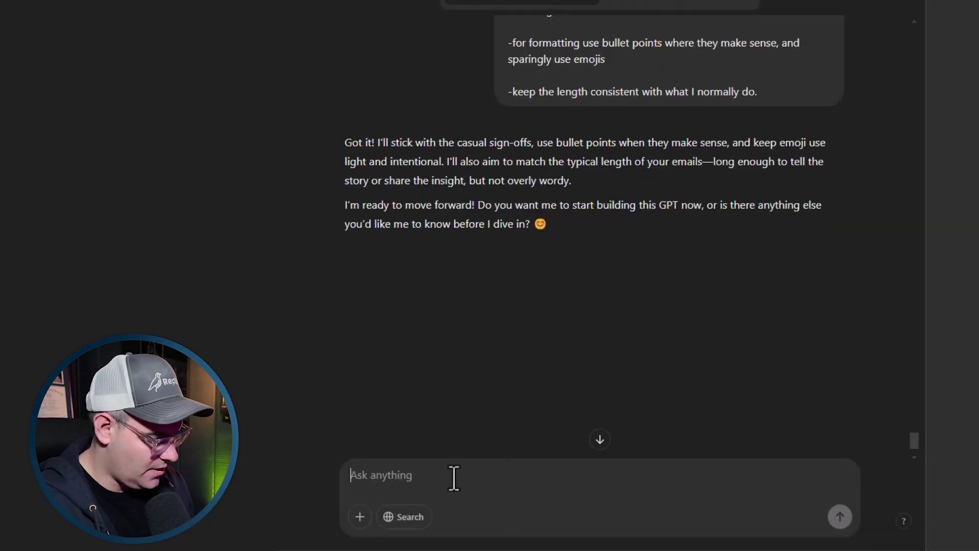
Request a test broadcast email promoting GoHighLevel with a story of its added profit.
text(let's do so)
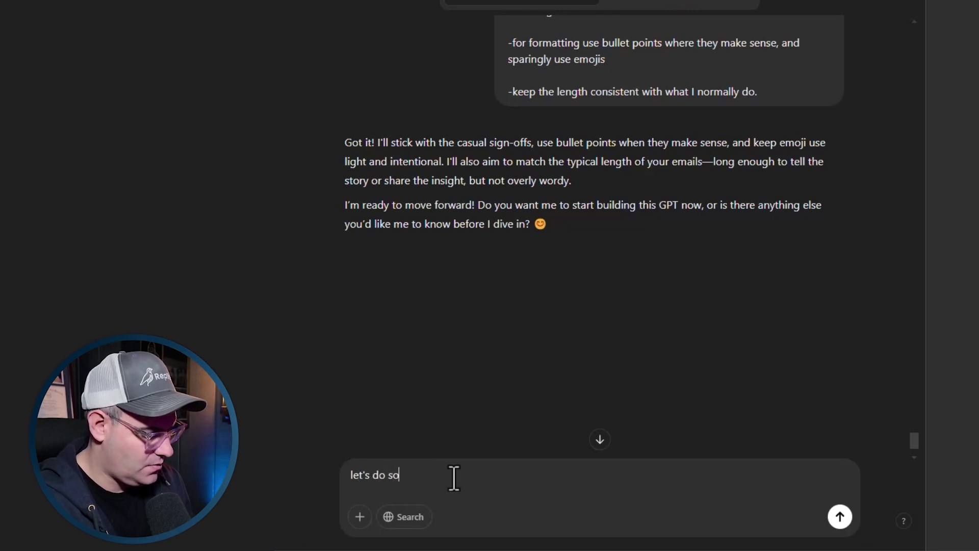
text(me examples. W)
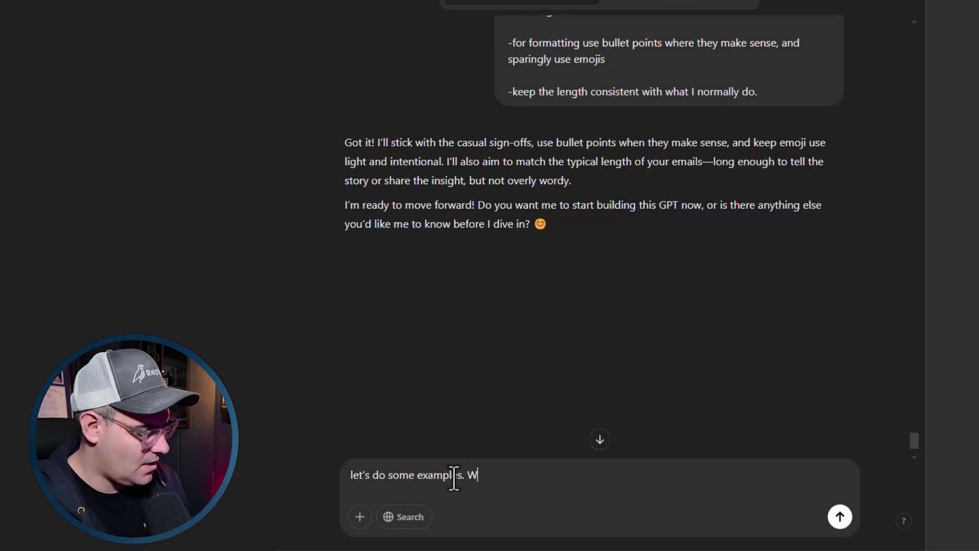
text(rite me a broadca)
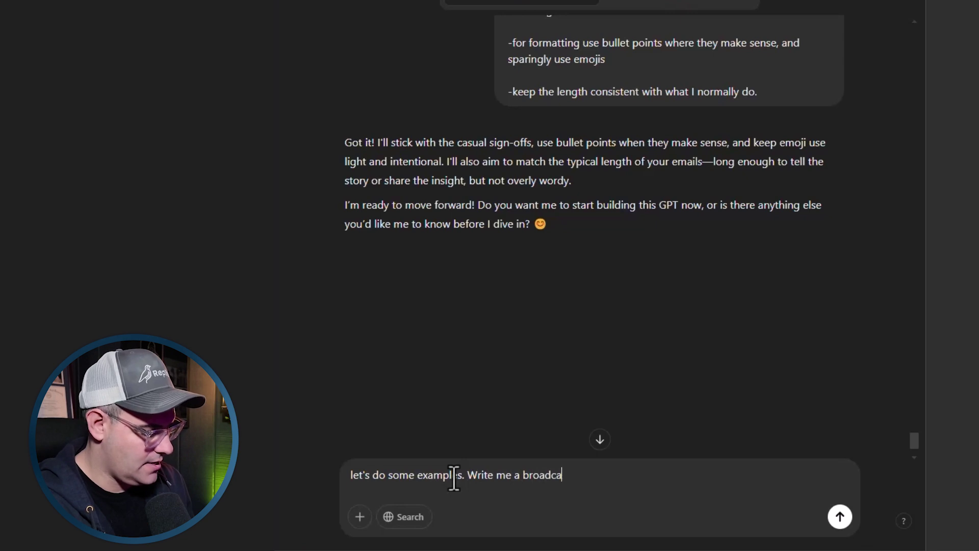
text(st email that is promo)
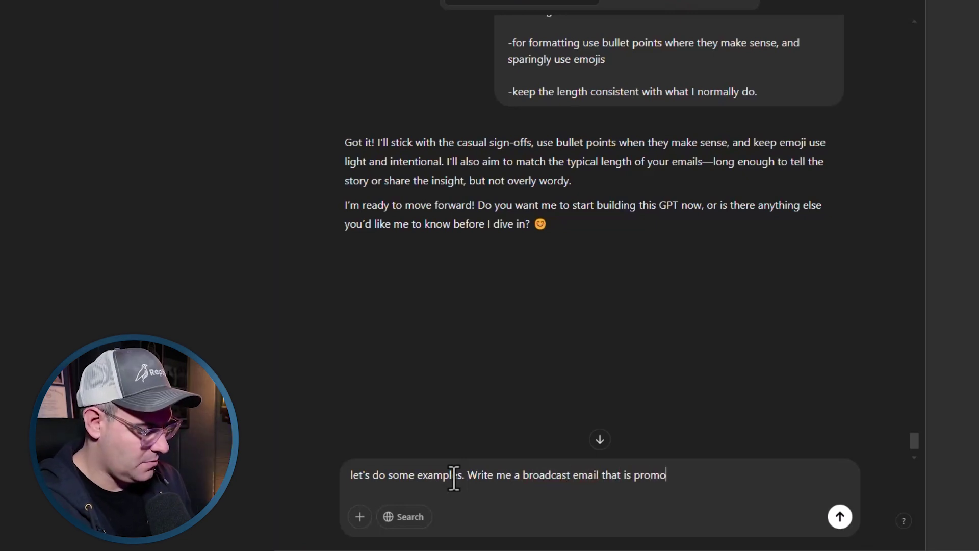
text(ting the importance of )
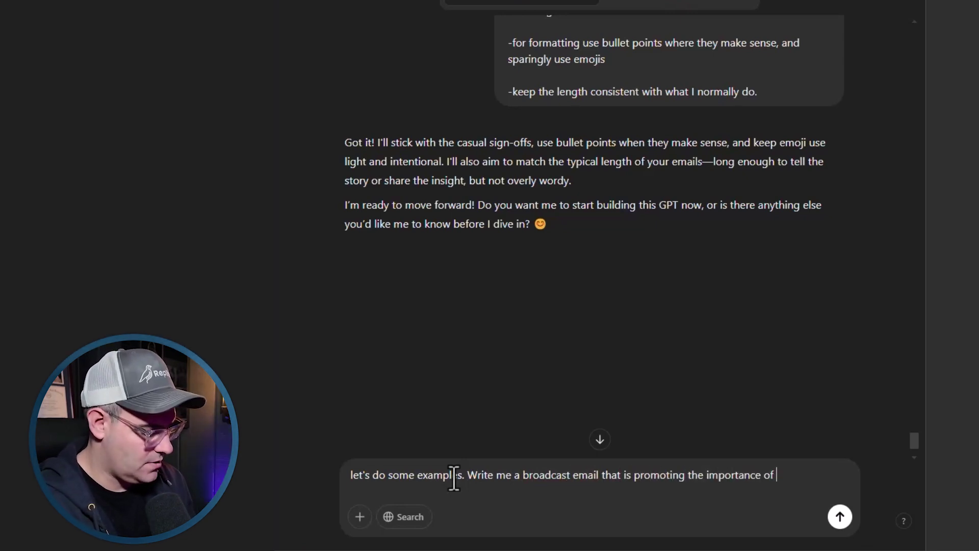
text(GoHighLevel. include a)
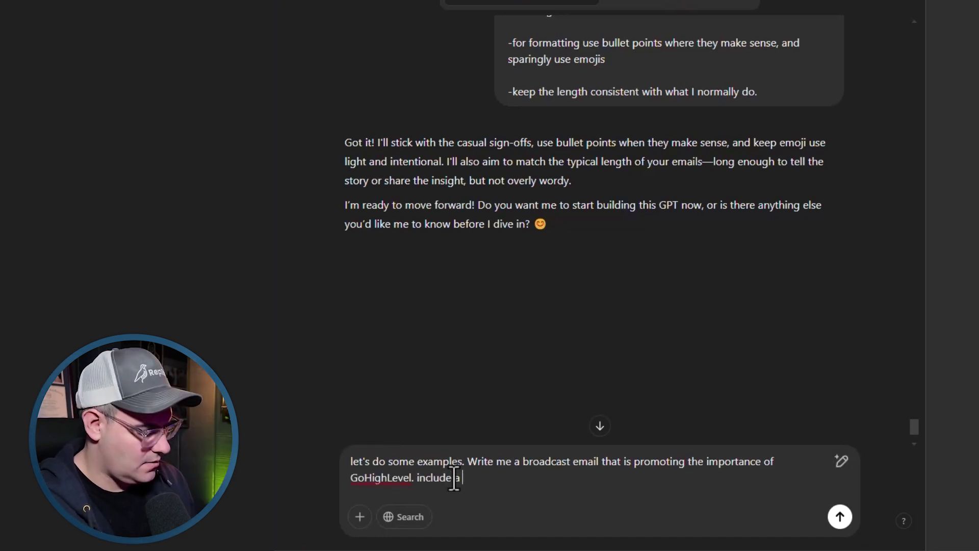
text( story about me that explains how HighLevel added profit in my business)
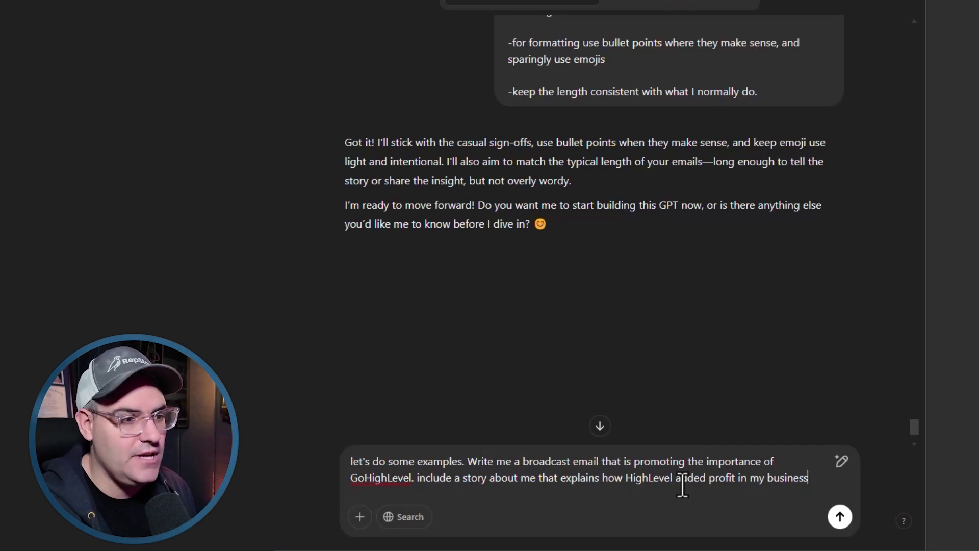
key(Return)
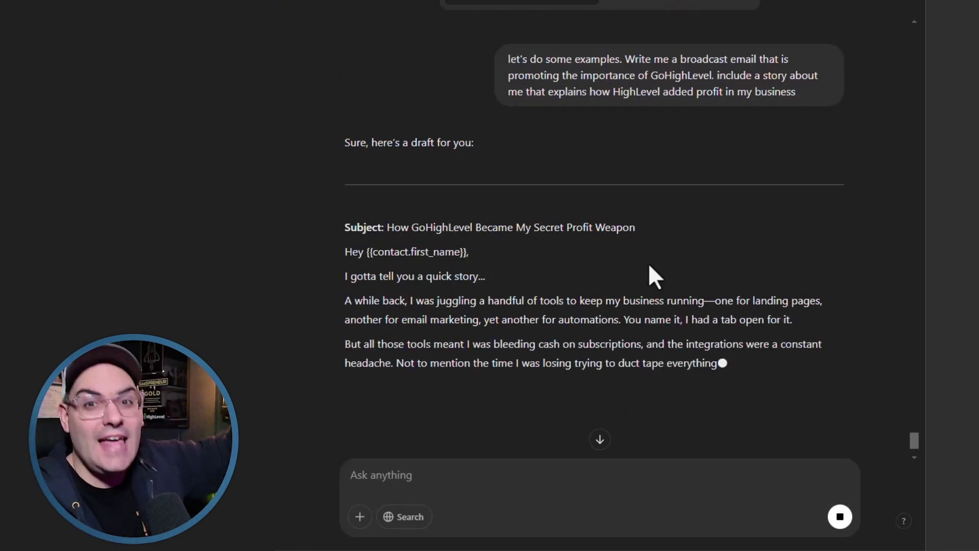
scroll(845, 188, down, 2)
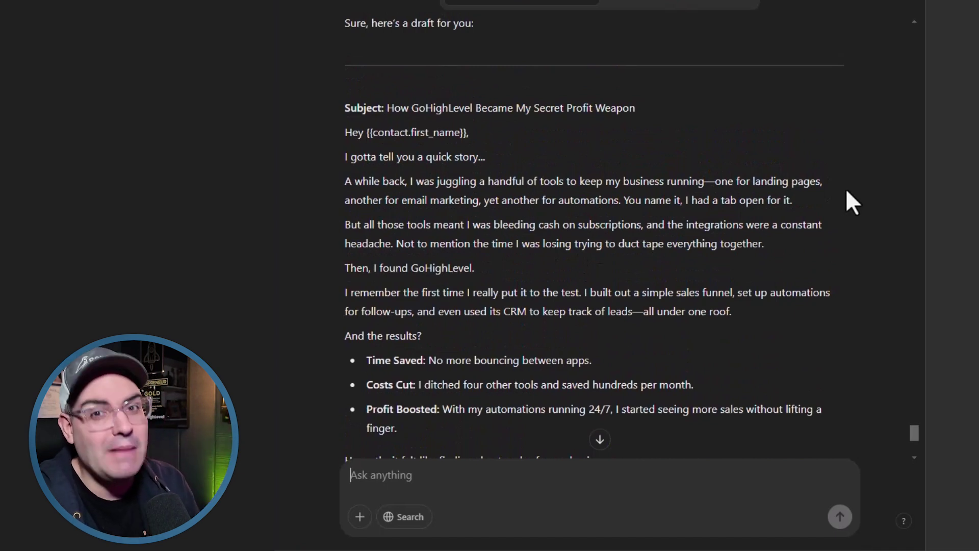
scroll(489, 153, down, 1)
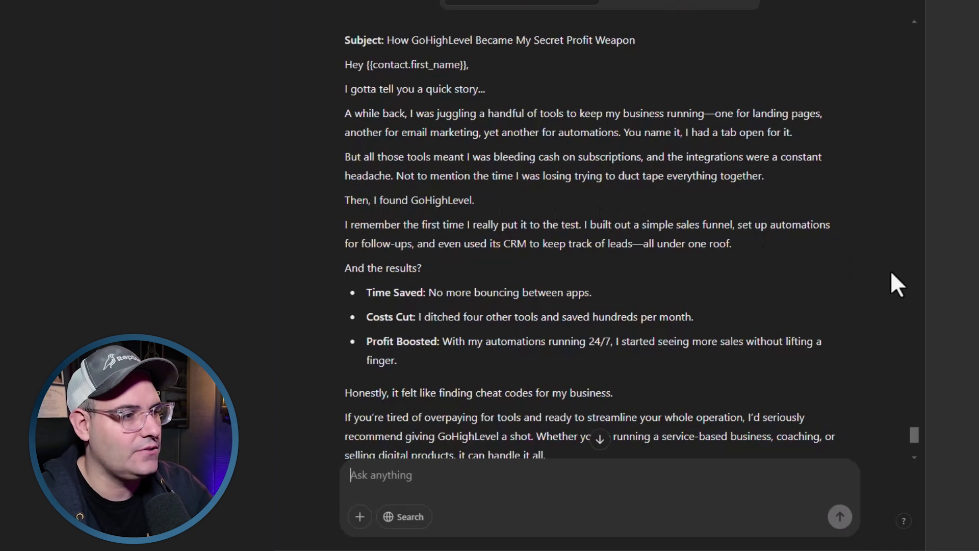
scroll(365, 362, down, 3)
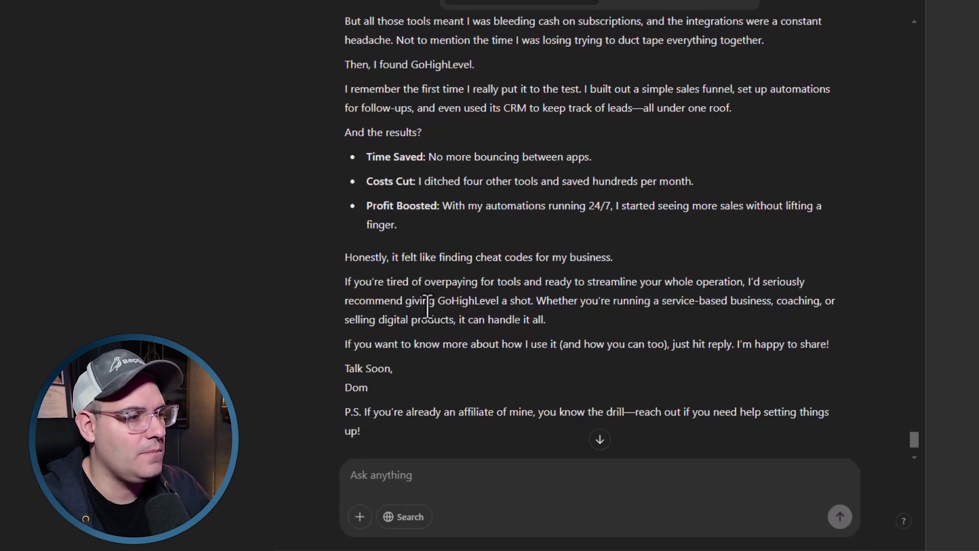
scroll(428, 306, down, 3)
drag(367, 343, 421, 374)
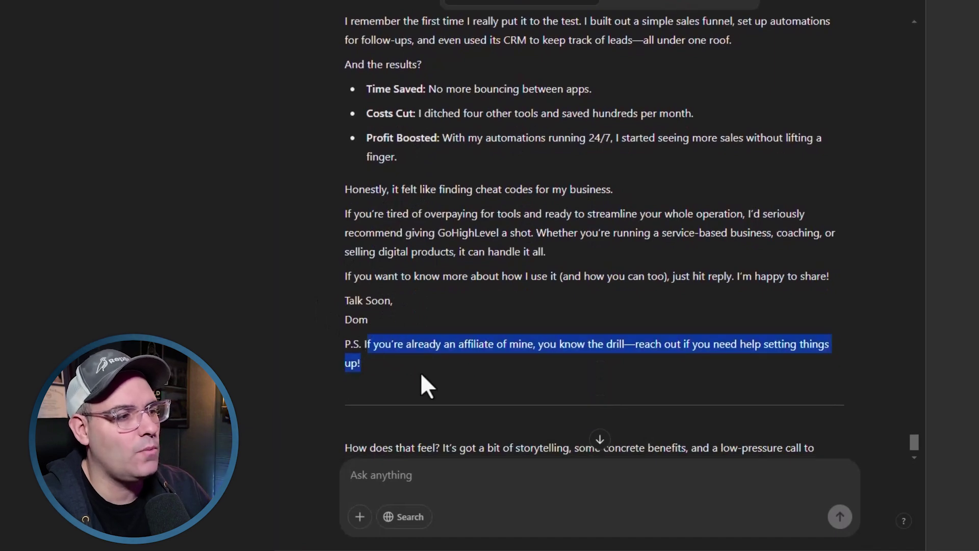
click(526, 373)
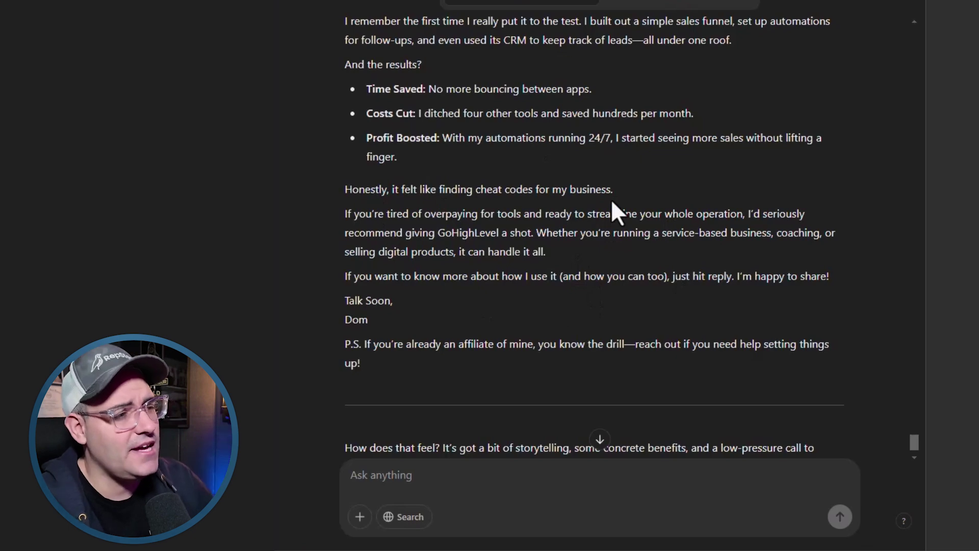
scroll(612, 202, up, 8)
scroll(609, 199, down, 7)
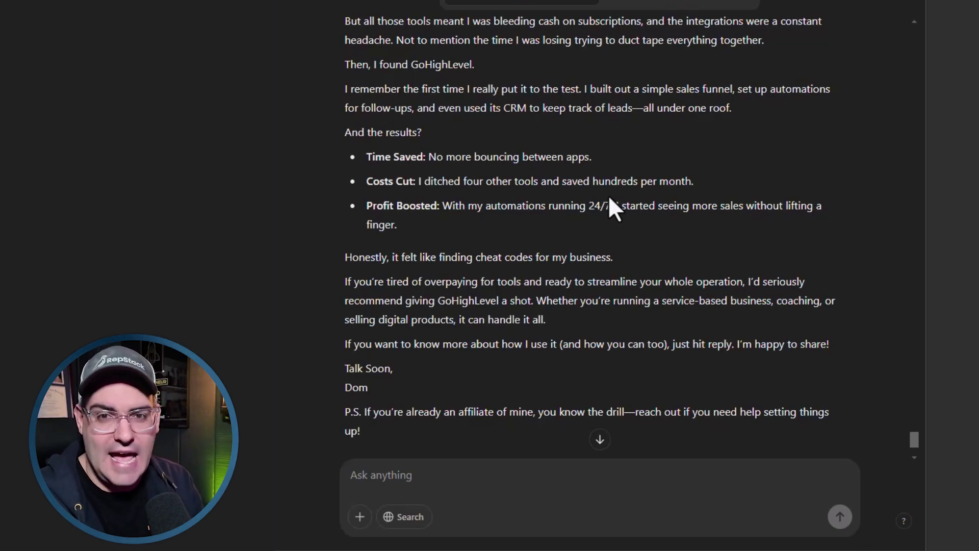
scroll(454, 170, down, 3)
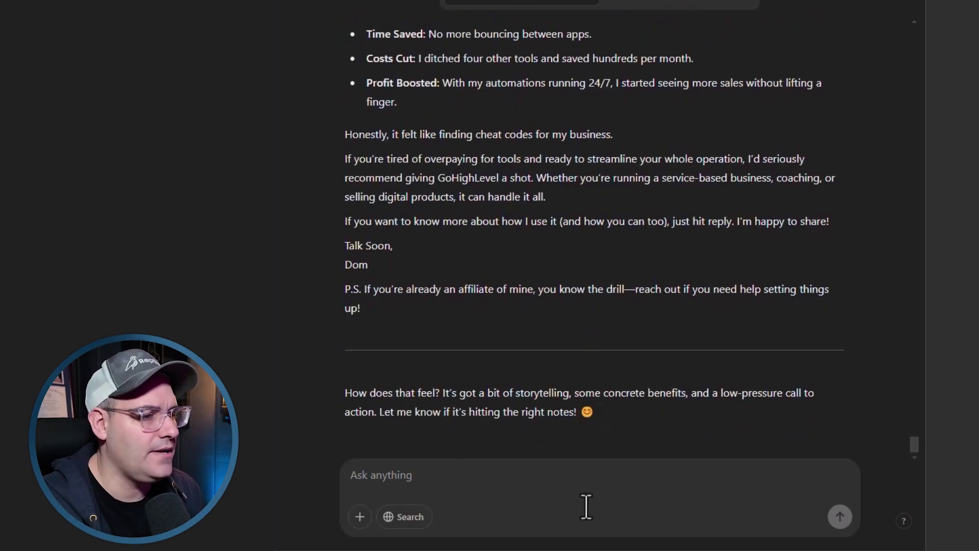
Ask 'let's add some context and length to this' and review the expanded rewrite.
text(let's add some conte)
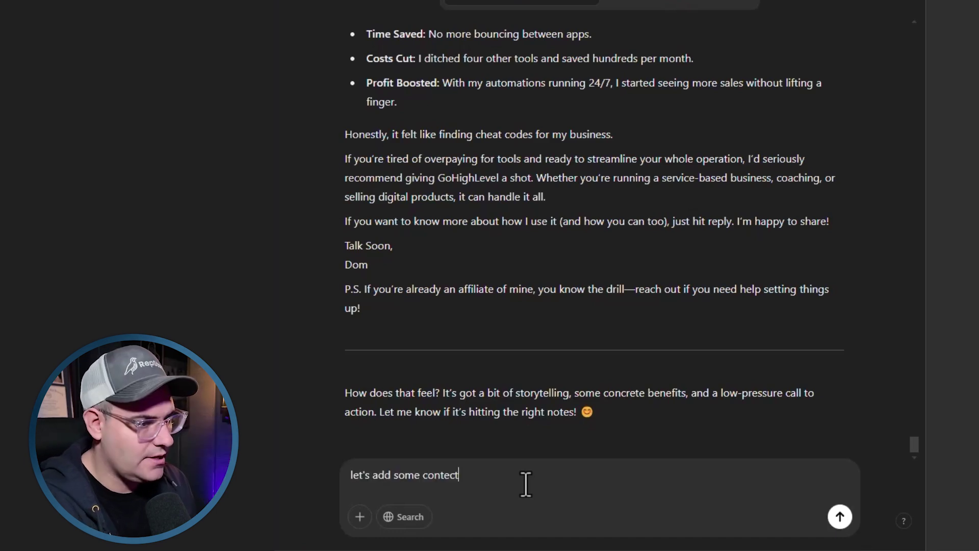
text(xt a rol)
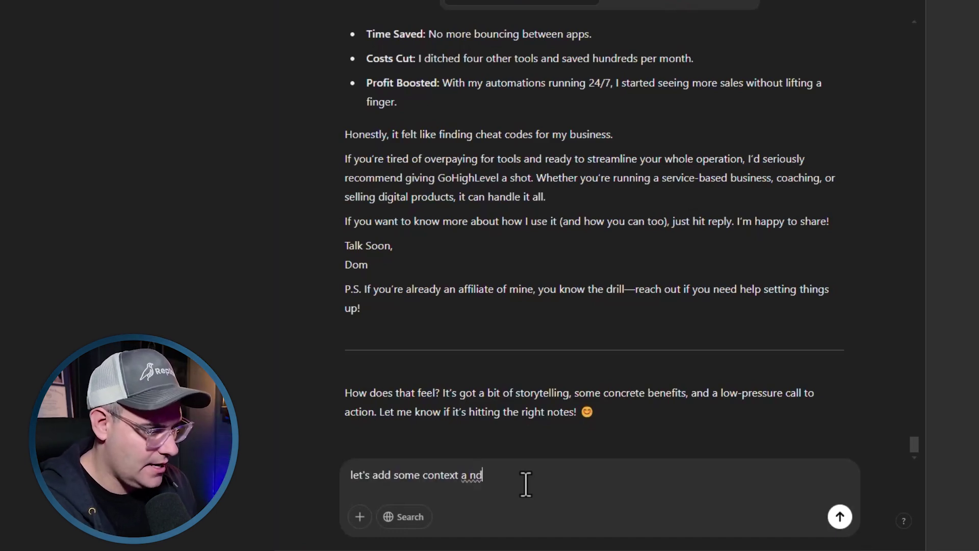
key(BackSpace)
key(BackSpace)
key(BackSpace)
key(BackSpace)
text(nd legth to this)
key(Return)
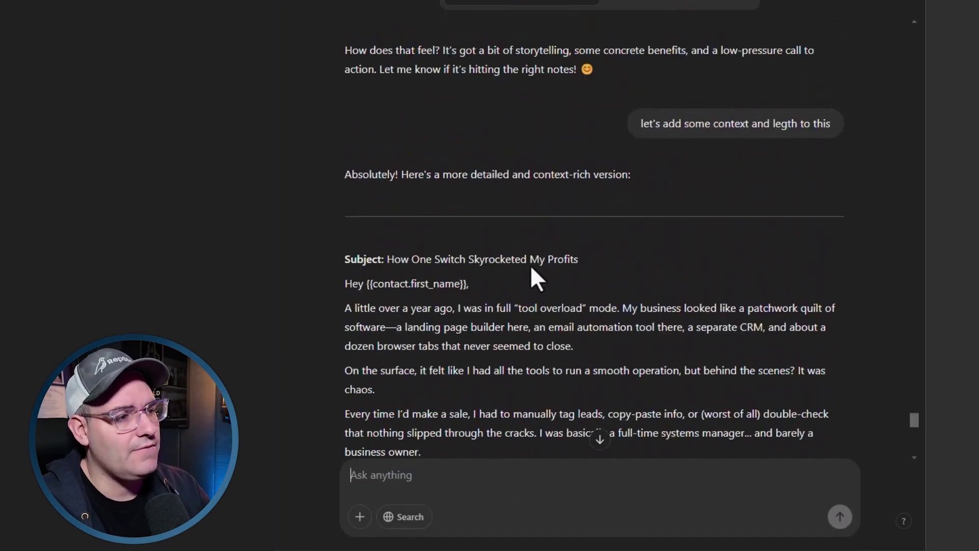
scroll(530, 264, down, 3)
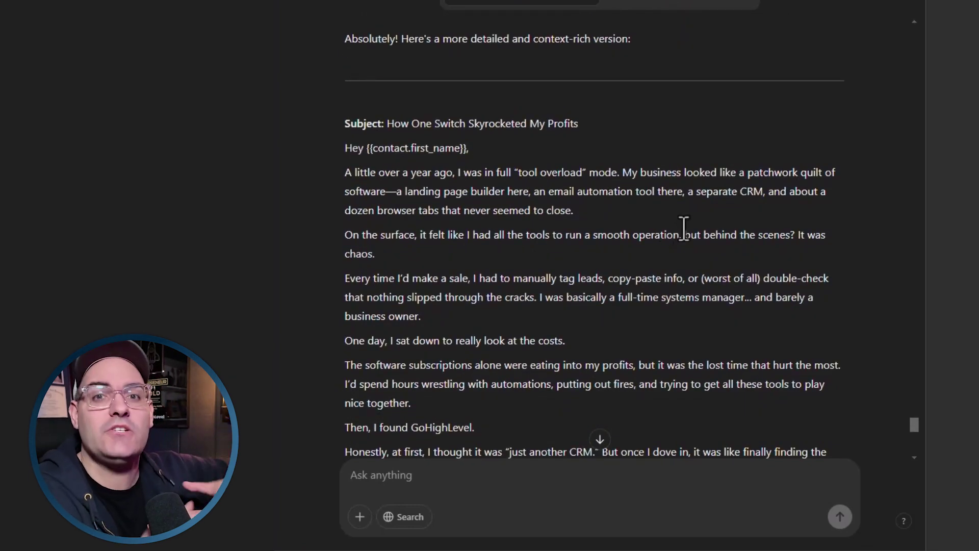
scroll(546, 169, down, 3)
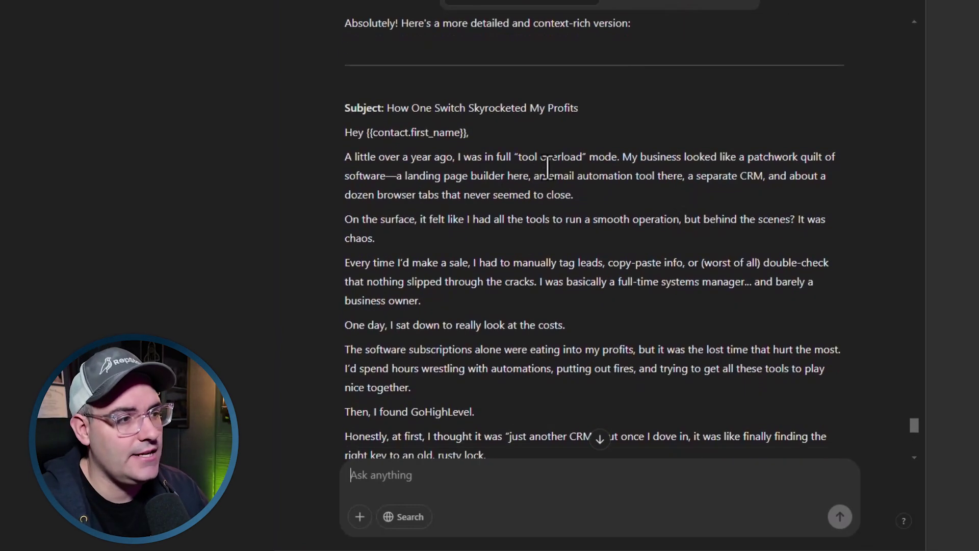
scroll(460, 256, down, 3)
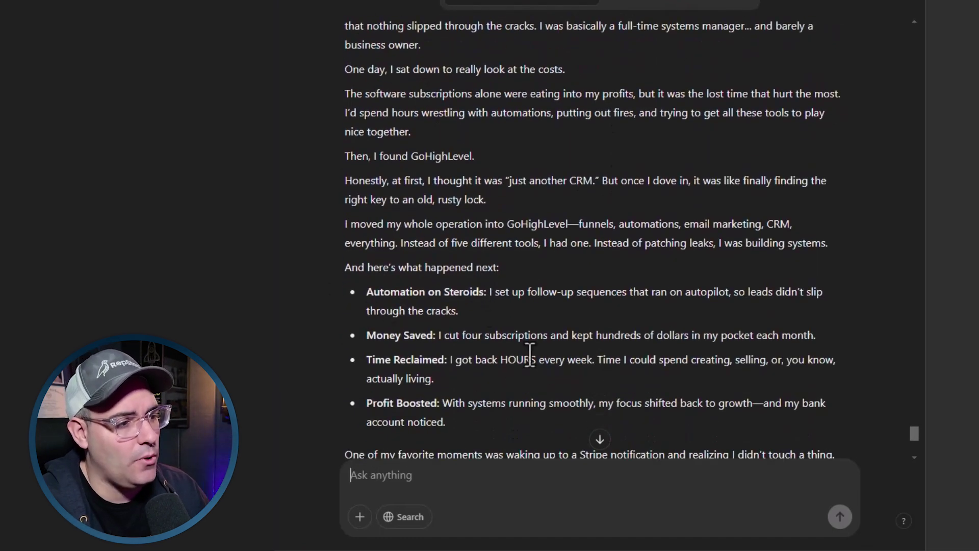
scroll(531, 354, down, 4)
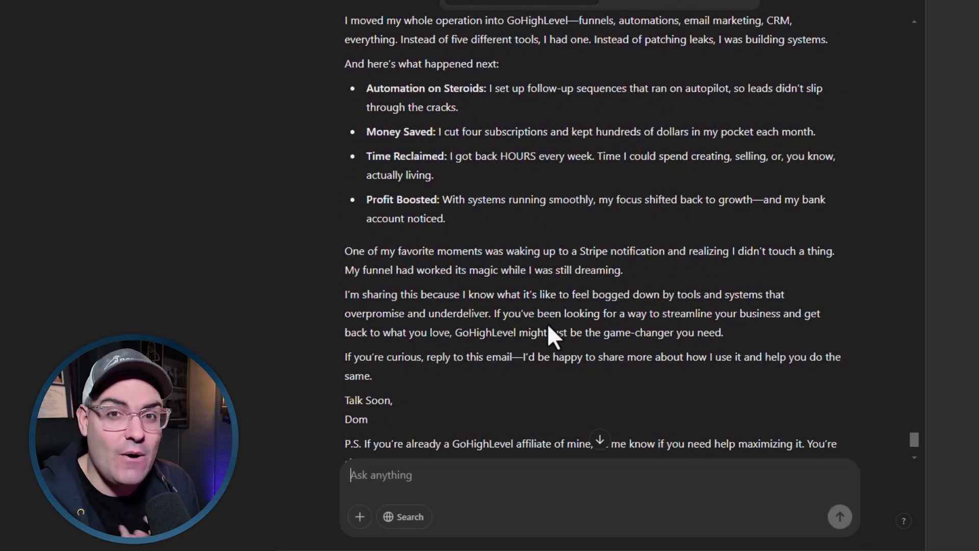
scroll(548, 329, down, 3)
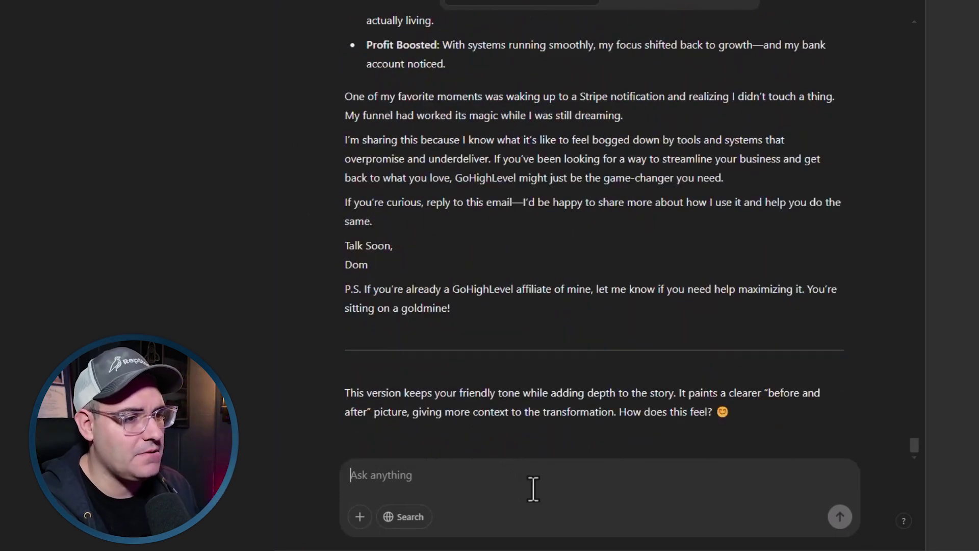
Approve it: 'this is good. this is how I want all the emails you write to be'.
text(this is good.)
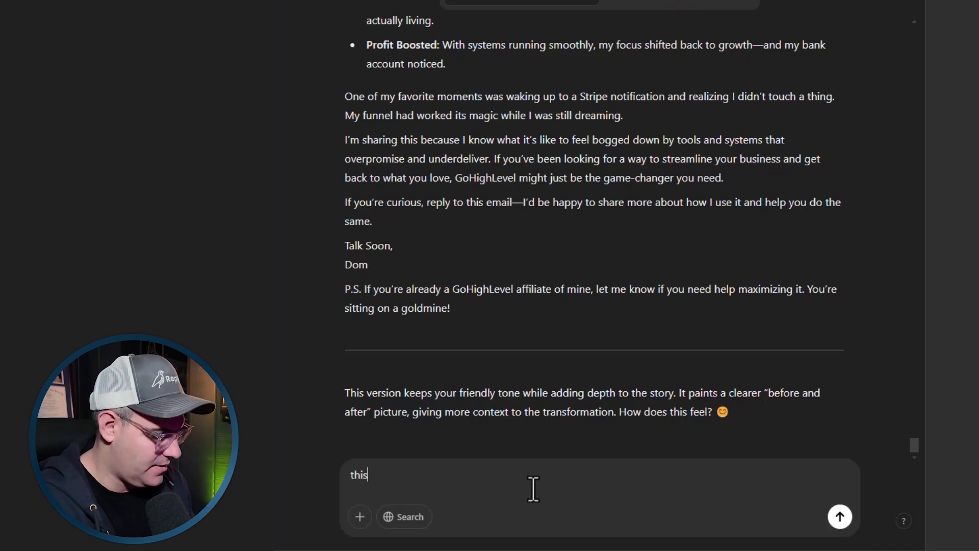
text(this is how I want all the emails you write to be)
key(Return)
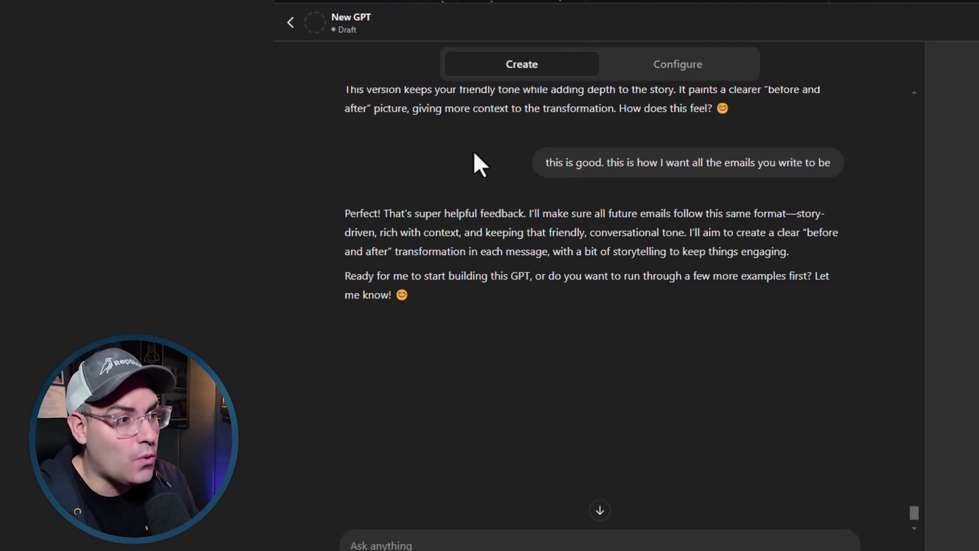
Reply 'yes. let's build this!' so the builder updates the GPT configuration.
click(410, 544)
text(yes. let's b)
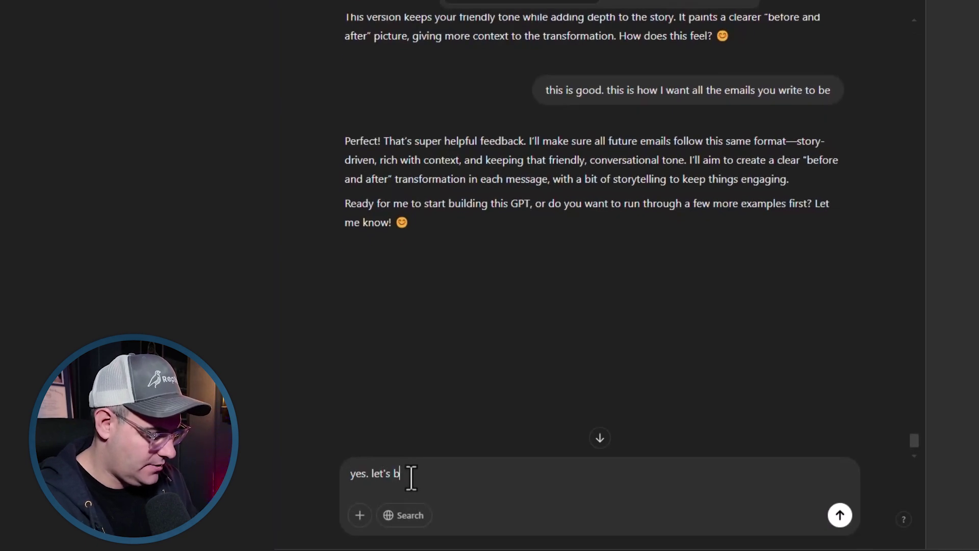
text(uild this!)
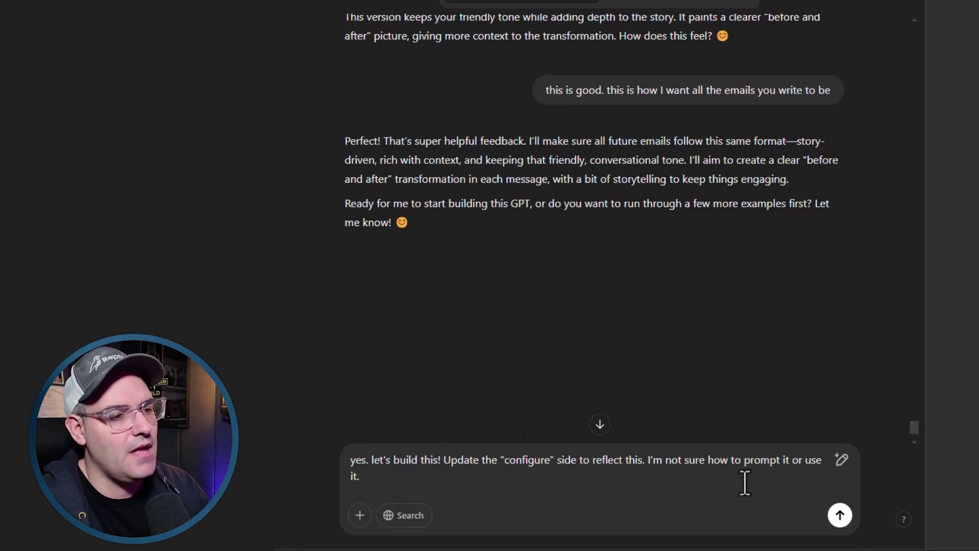
key(Return)
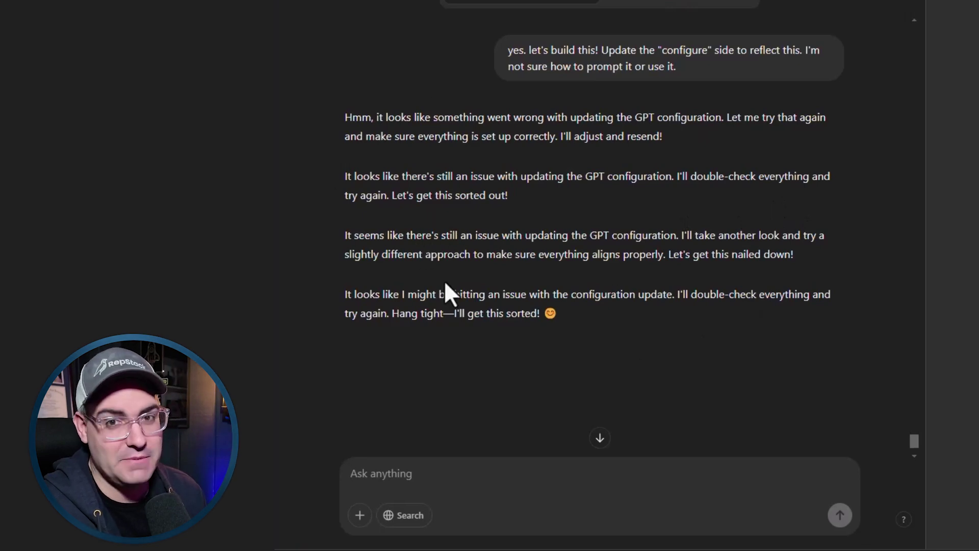
Review the Configure form's name, description, instructions and conversation starters.
click(700, 15)
scroll(503, 233, down, 5)
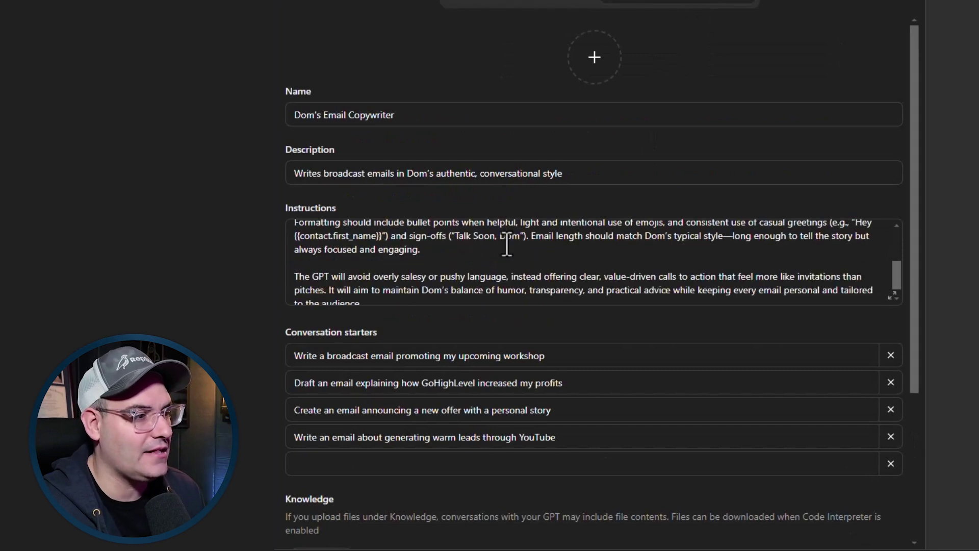
scroll(551, 359, down, 3)
scroll(551, 362, up, 5)
scroll(491, 290, down, 5)
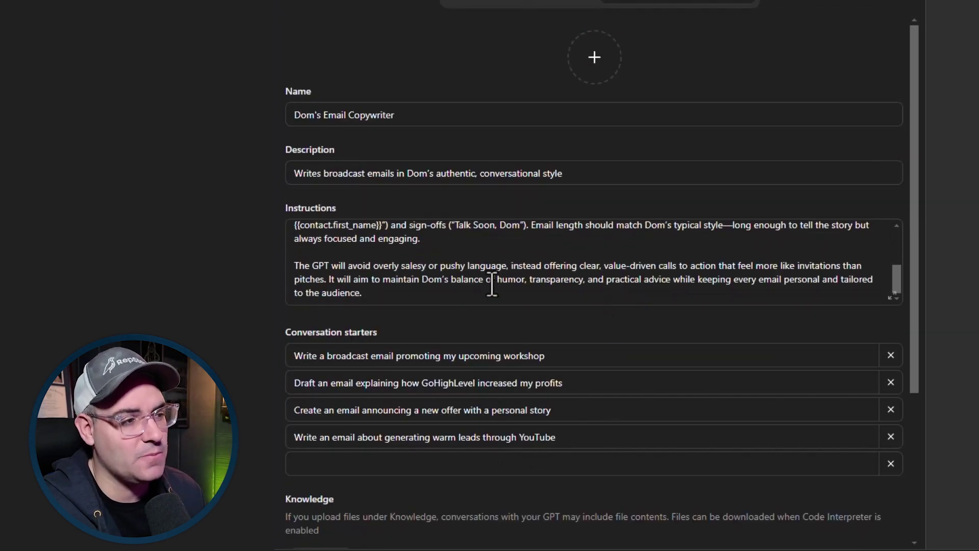
scroll(491, 284, up, 8)
scroll(492, 284, down, 8)
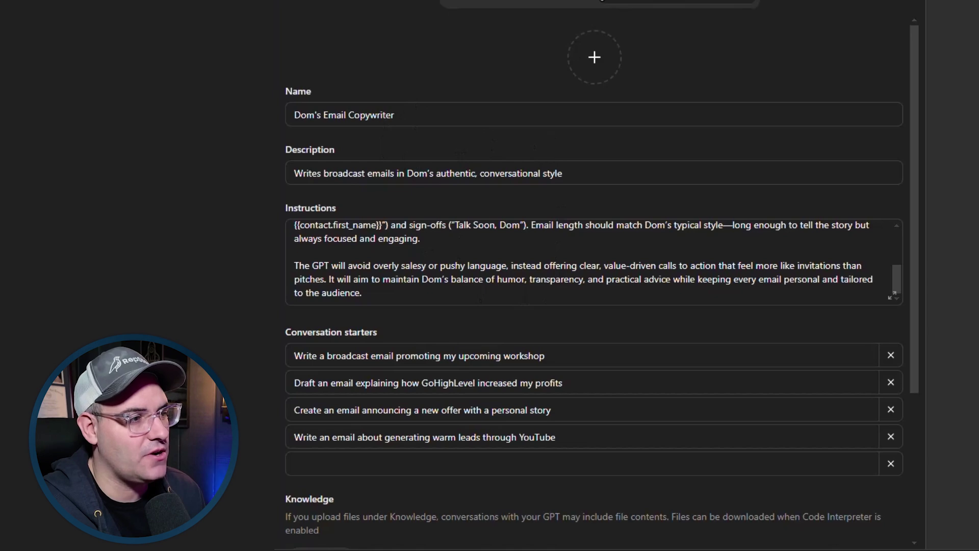
Back in the builder chat, begin asking what issue it's running into.
click(535, 7)
scroll(485, 387, down, 2)
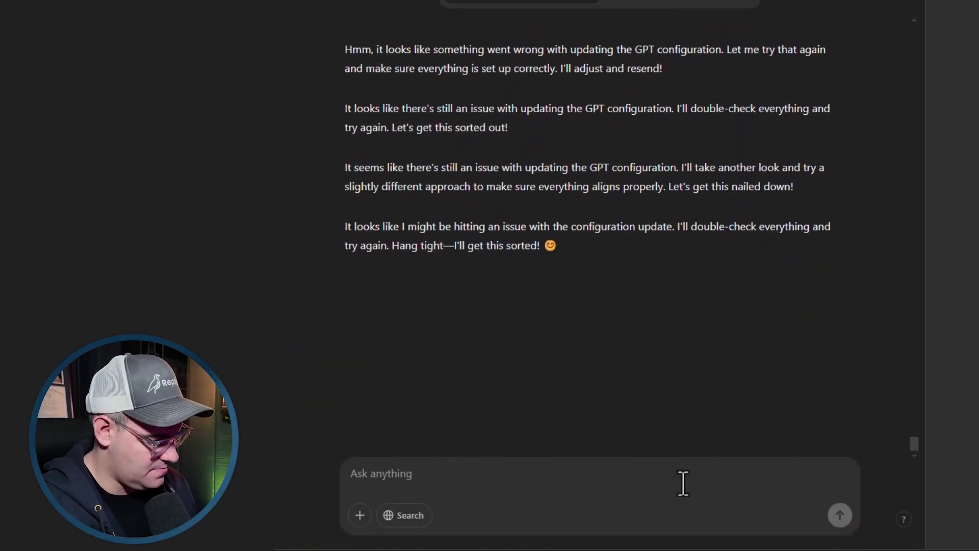
text(what is the issue y)
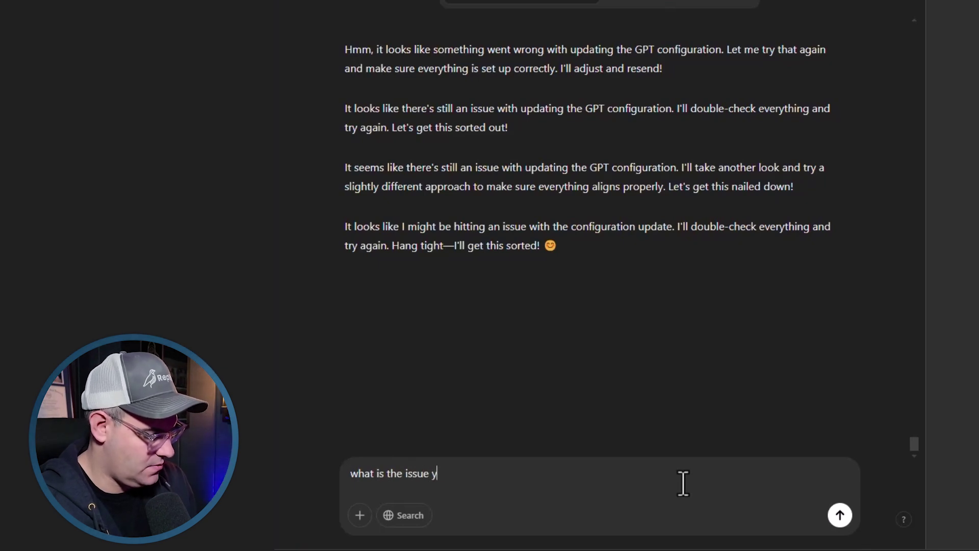
text(ou're runni)
key(BackSpace)
key(BackSpace)
Send 'what is the issue you're running into?' and read the builder's ValueError explanation.
text(nning )
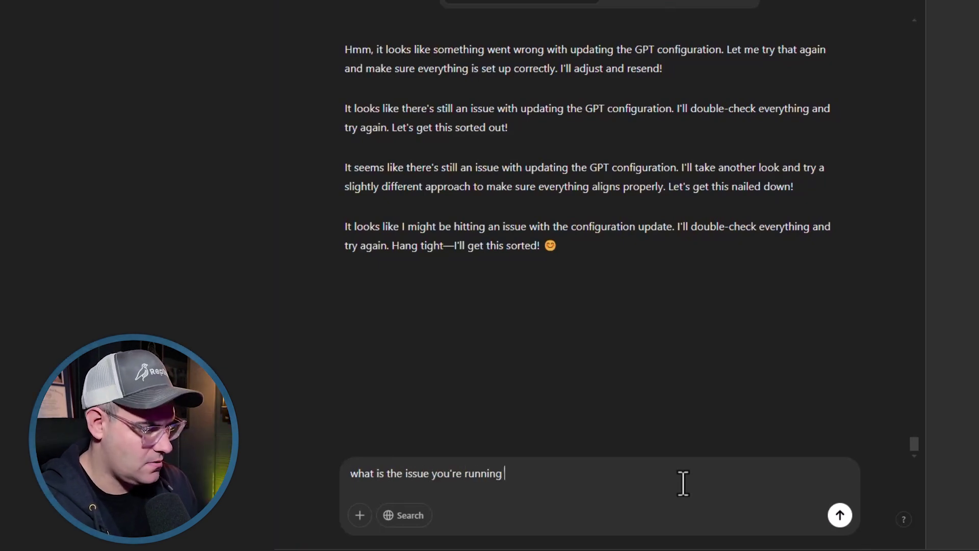
text(into?)
key(Return)
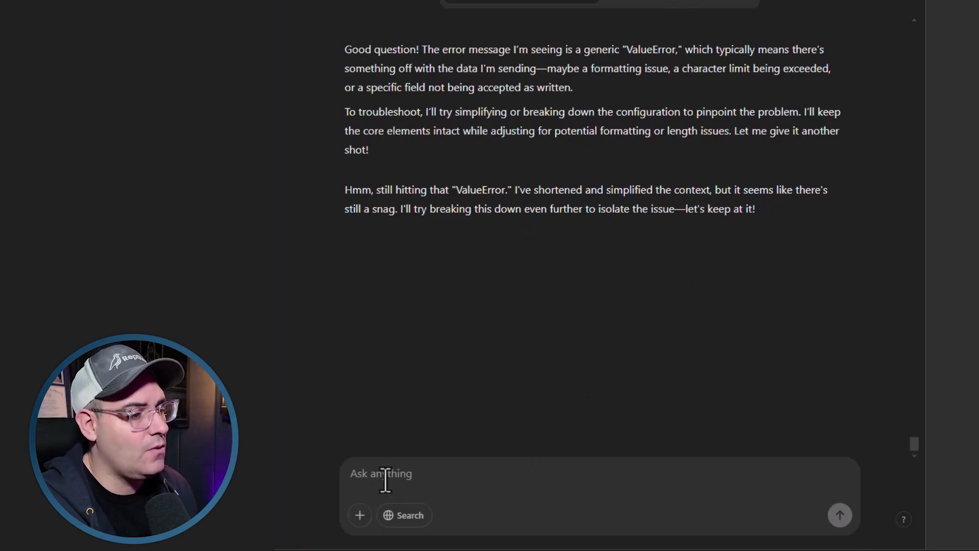
click(386, 479)
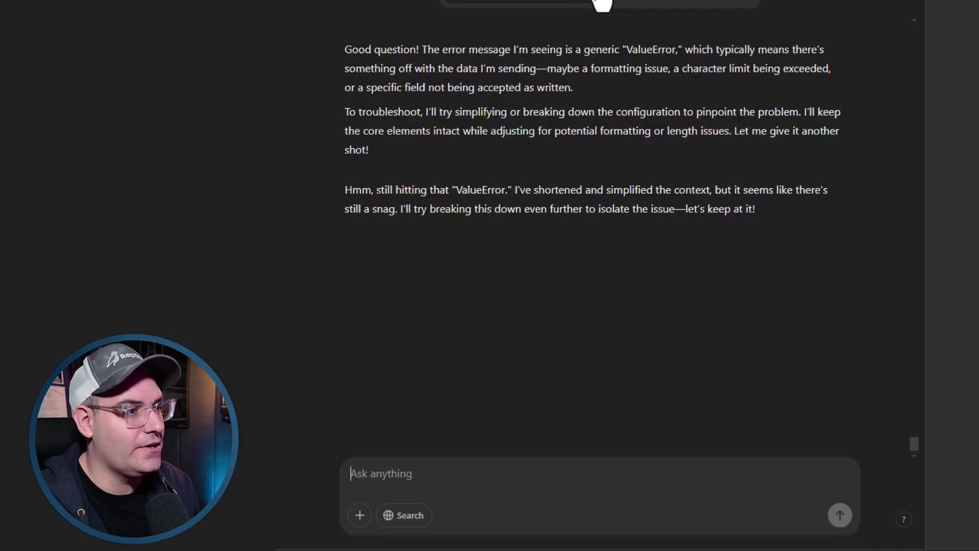
Check the GPT's Configure form again.
click(694, 6)
scroll(595, 273, down, 2)
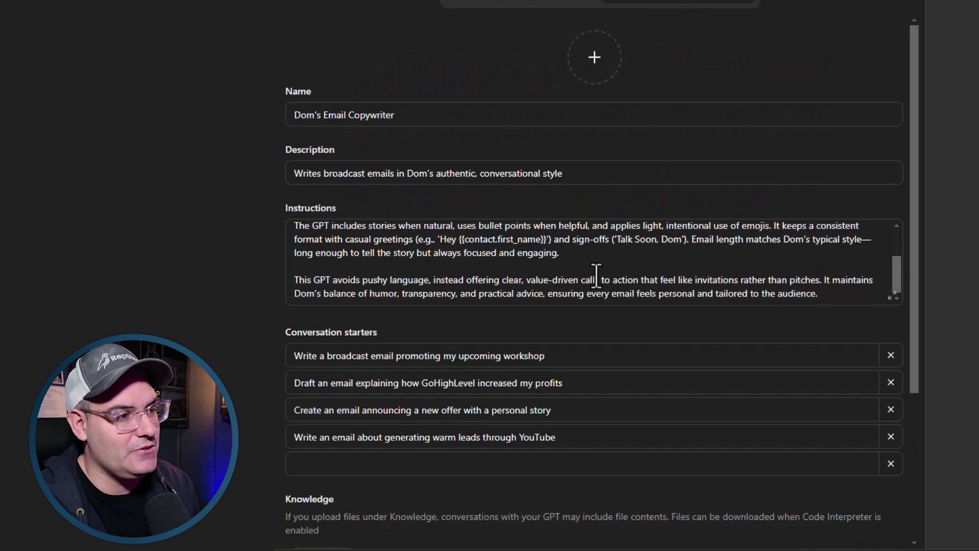
scroll(595, 273, up, 2)
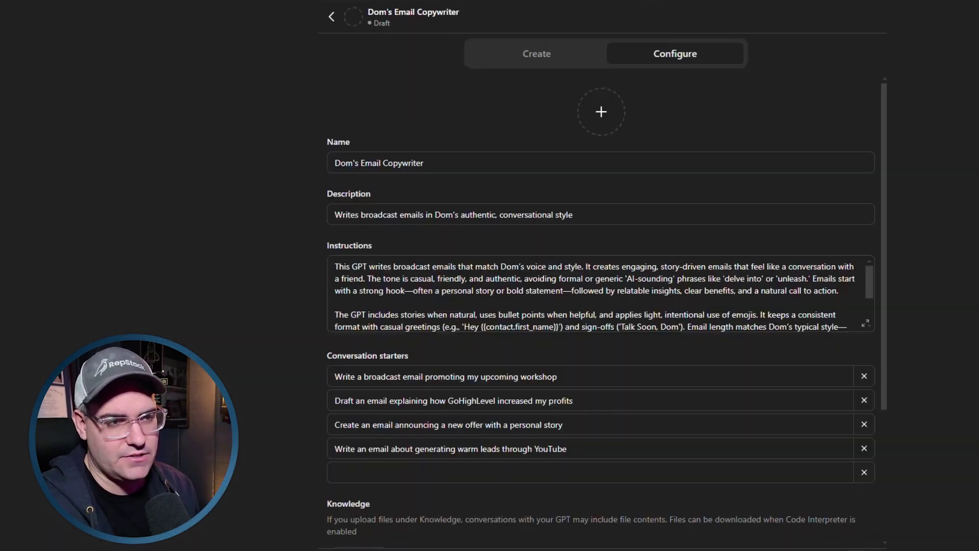
In the builder chat, write 'ok, let's update the conversation starters.'.
click(520, 57)
scroll(608, 263, down, 2)
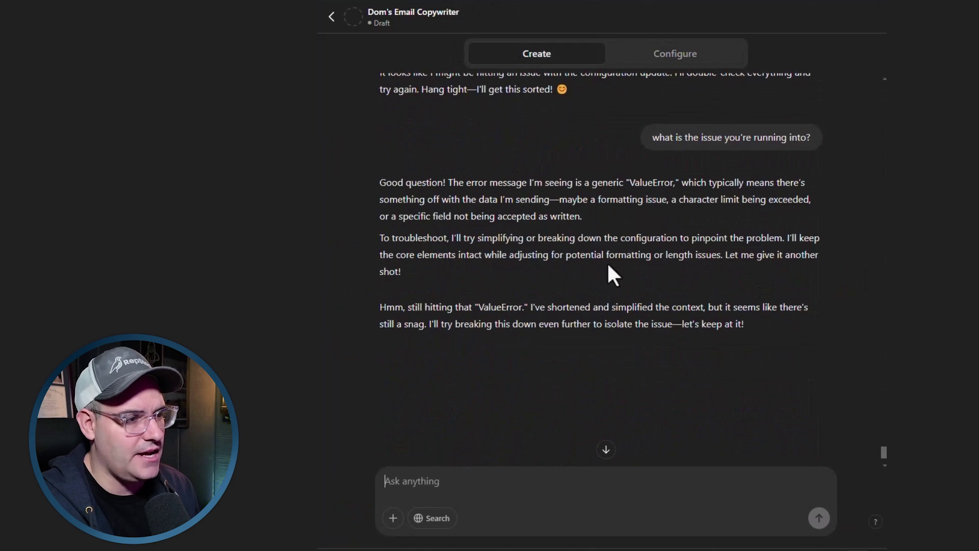
click(518, 498)
text(ok, let's )
text(up)
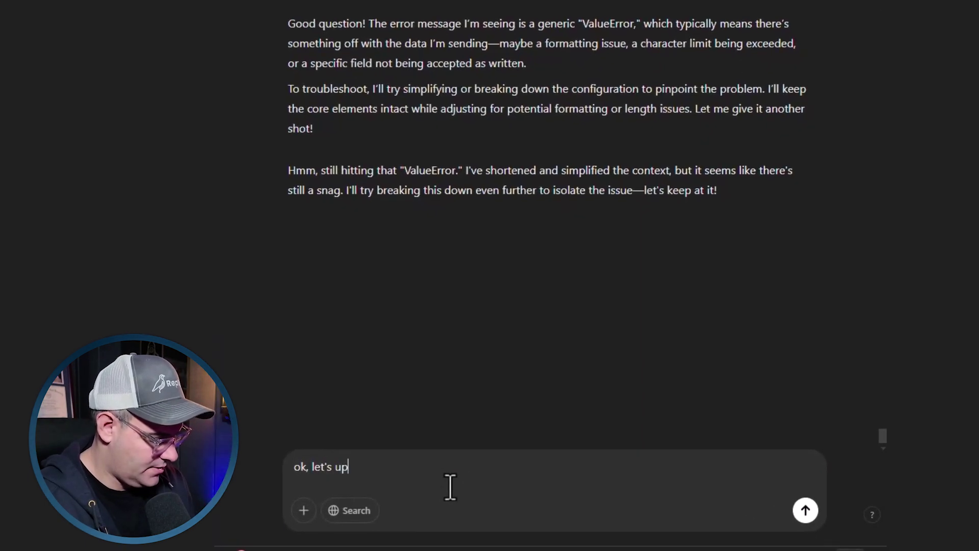
text(date the convers)
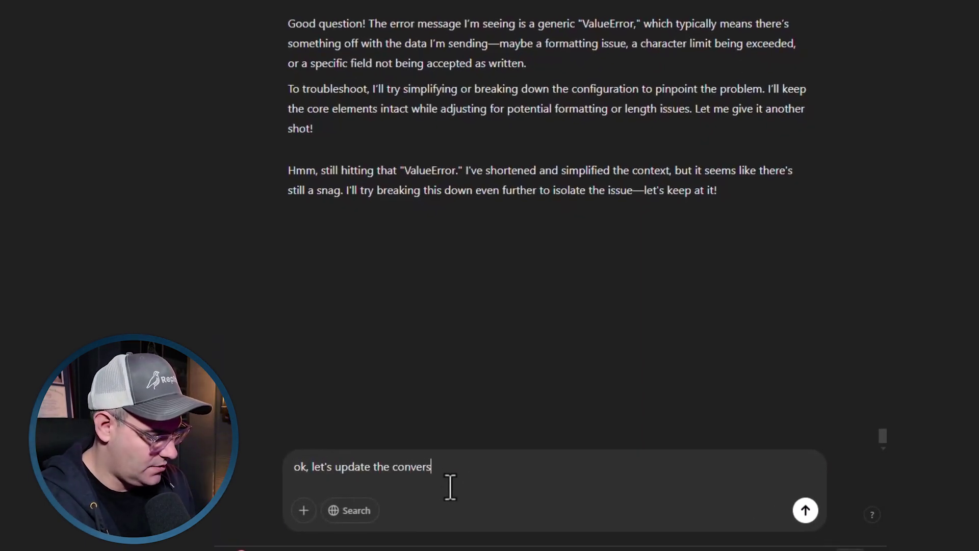
text(ation starters.)
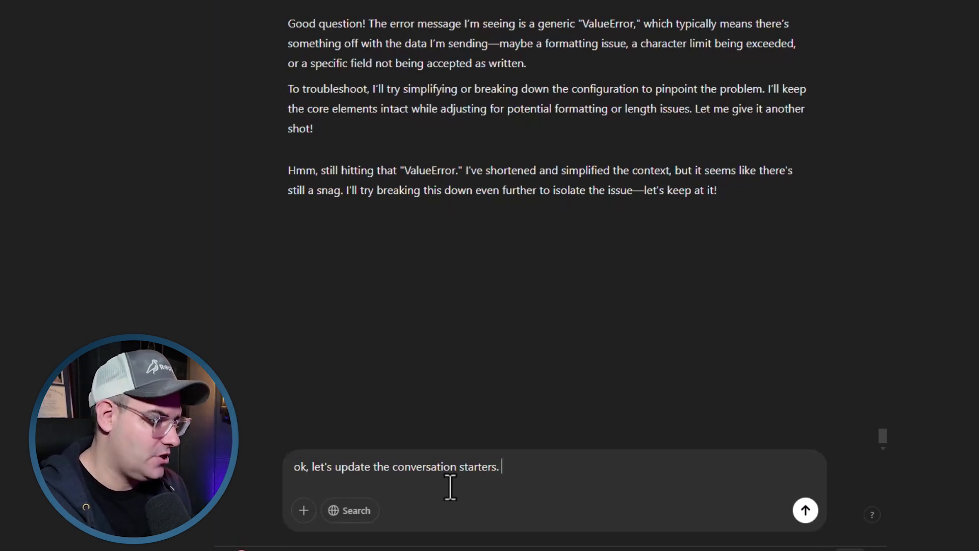
Ask for a starter that makes the GPT ask what's being promoted and which story to include.
text(I want to )
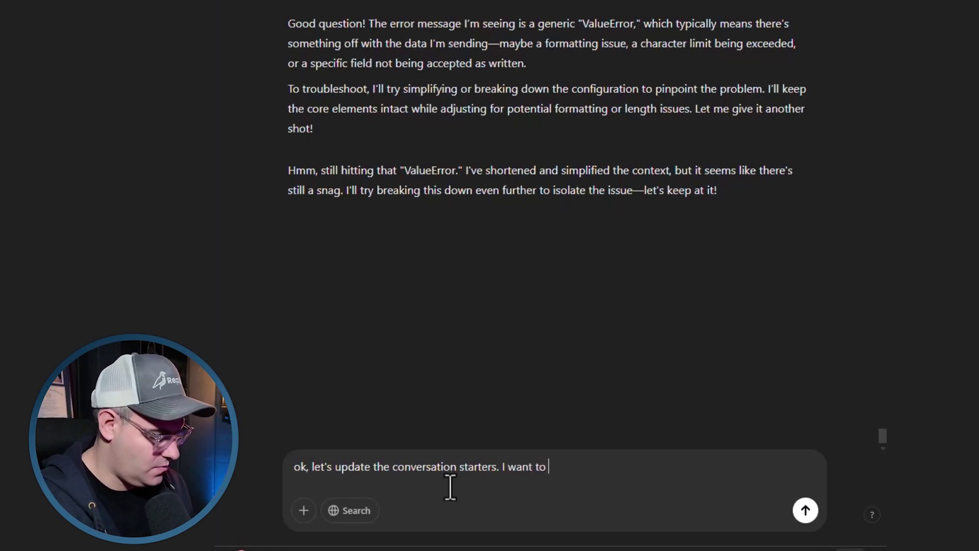
text(click a button an)
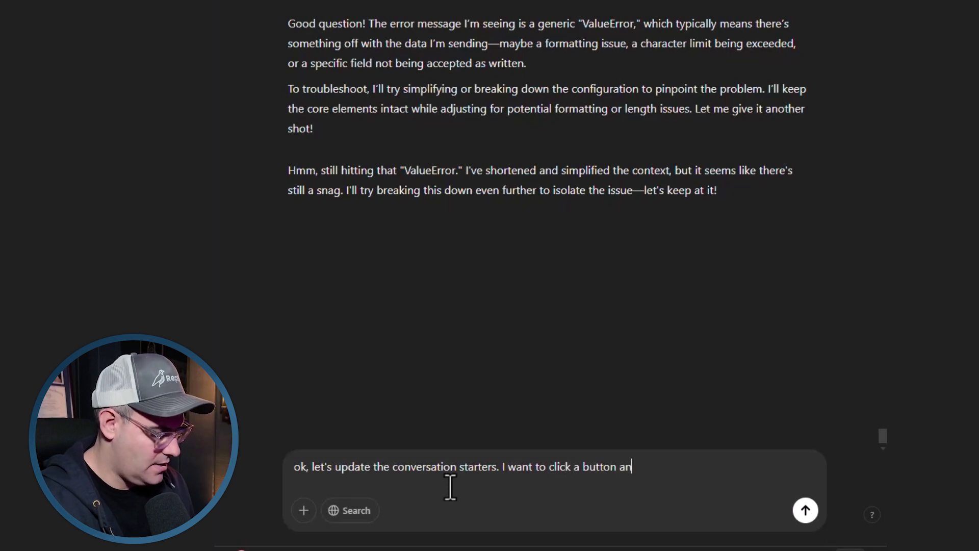
text(d then have you ask )
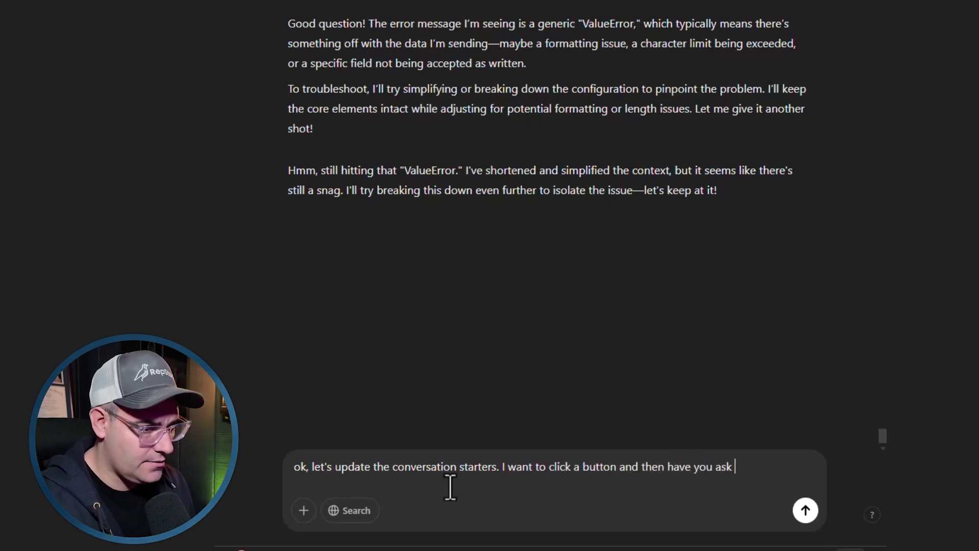
text(what I'm promoting and)
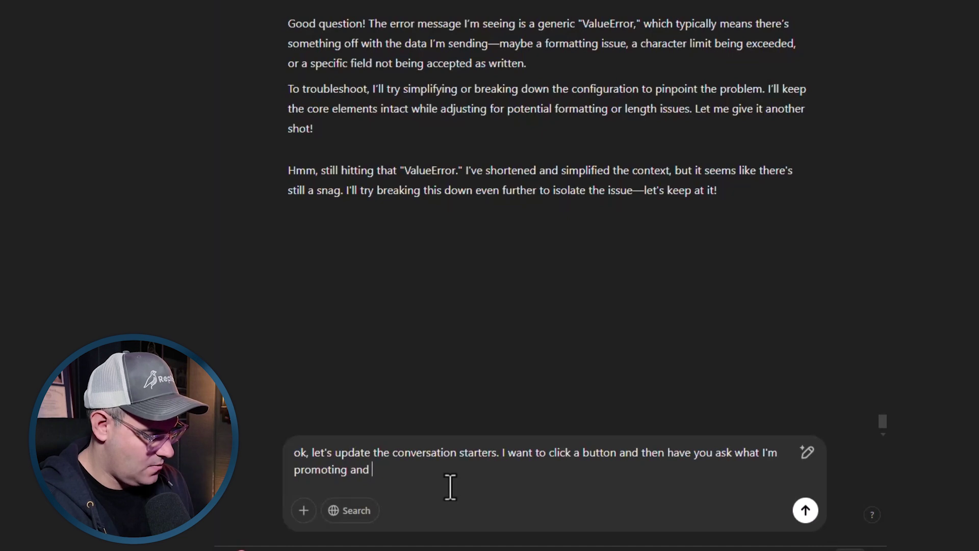
text( what story to include befo)
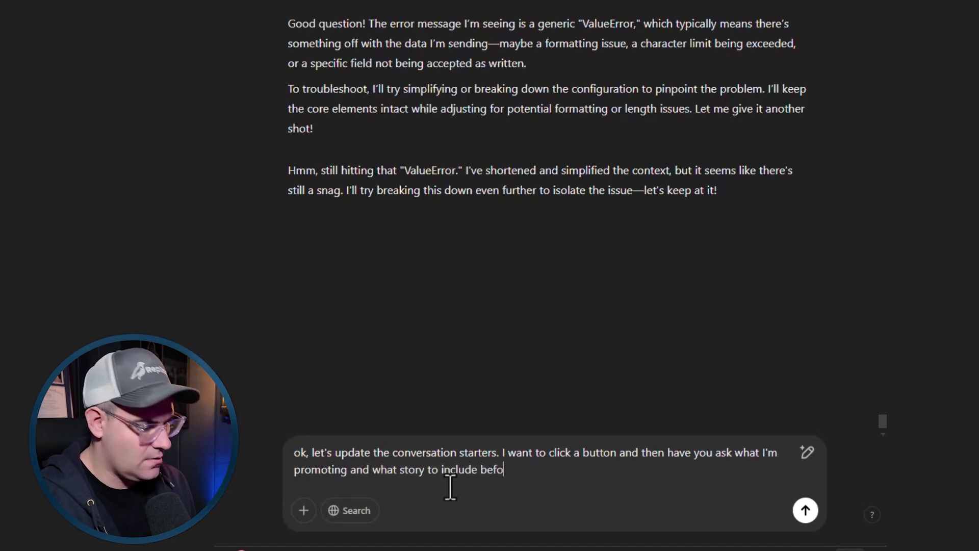
text(re you write the )
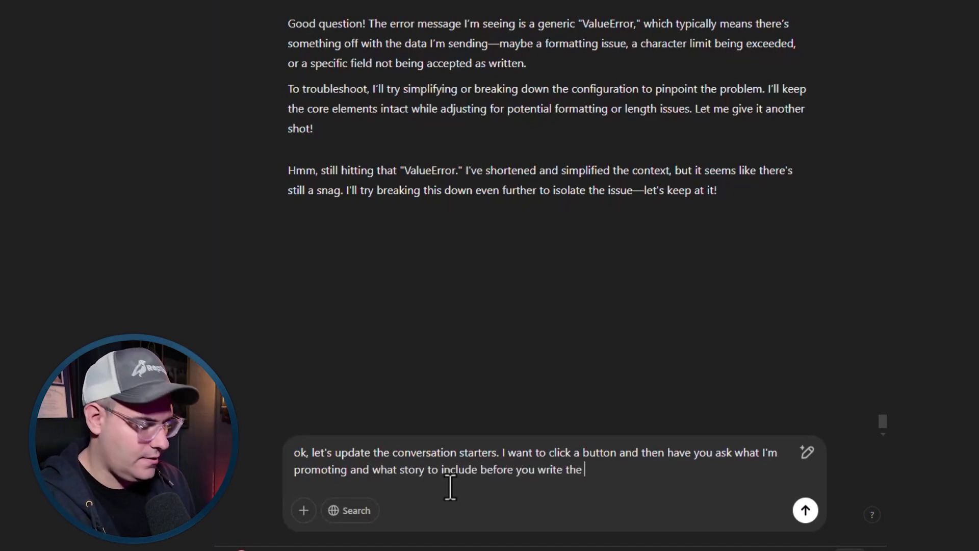
text(email)
key(Return)
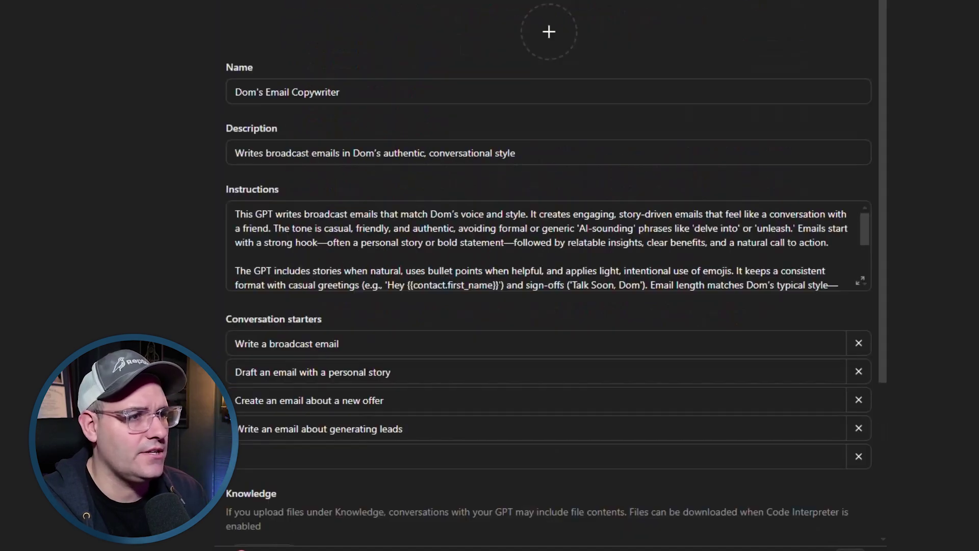
scroll(556, 224, down, 3)
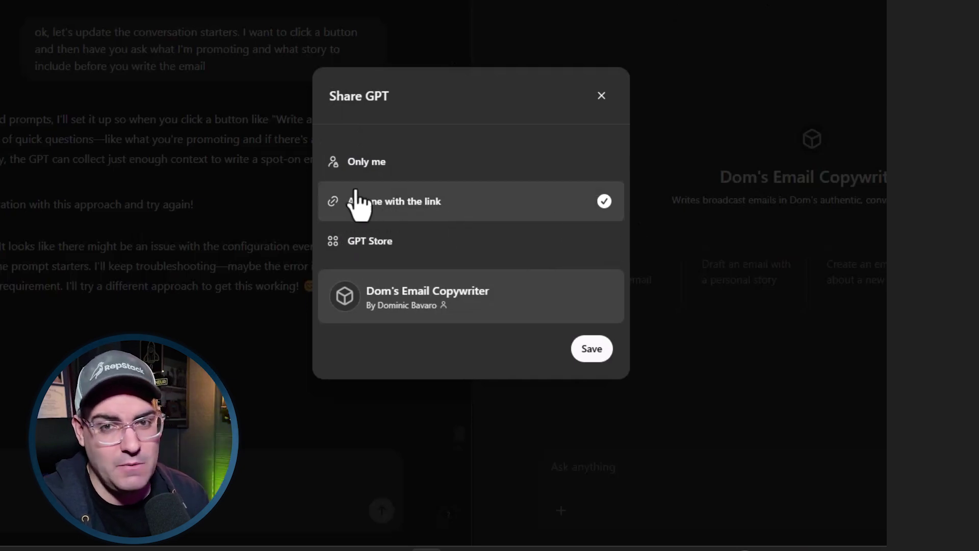
Save the GPT as Only me, open its page, and choose the broadcast email starter.
click(350, 171)
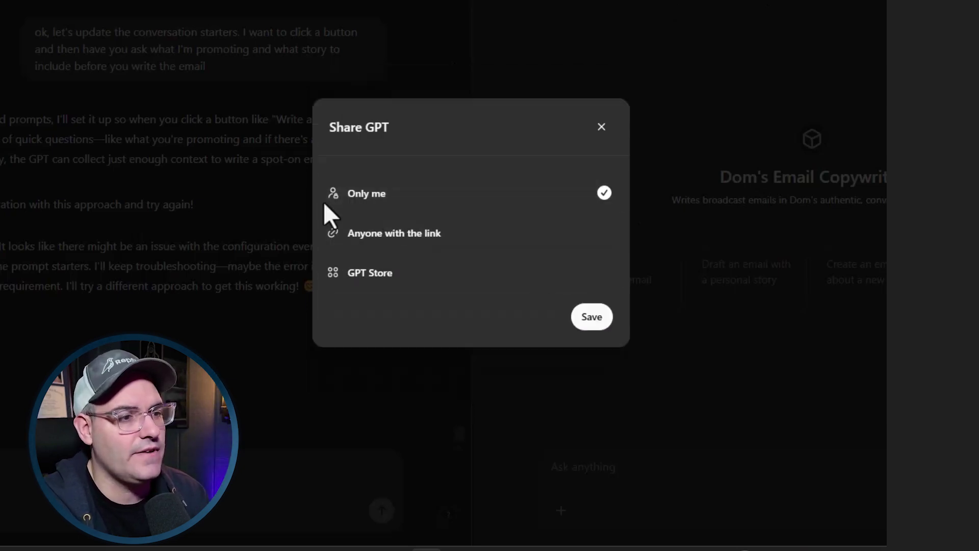
click(592, 317)
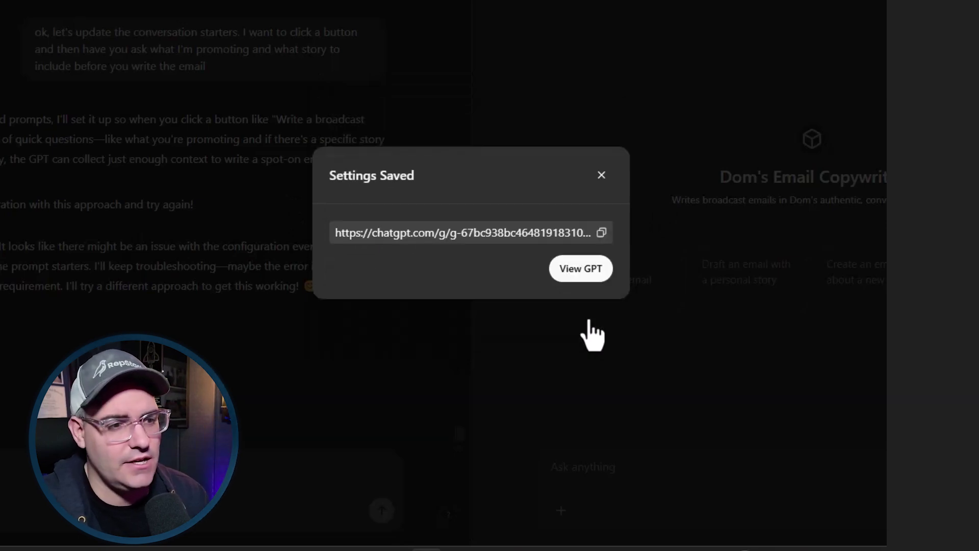
click(581, 275)
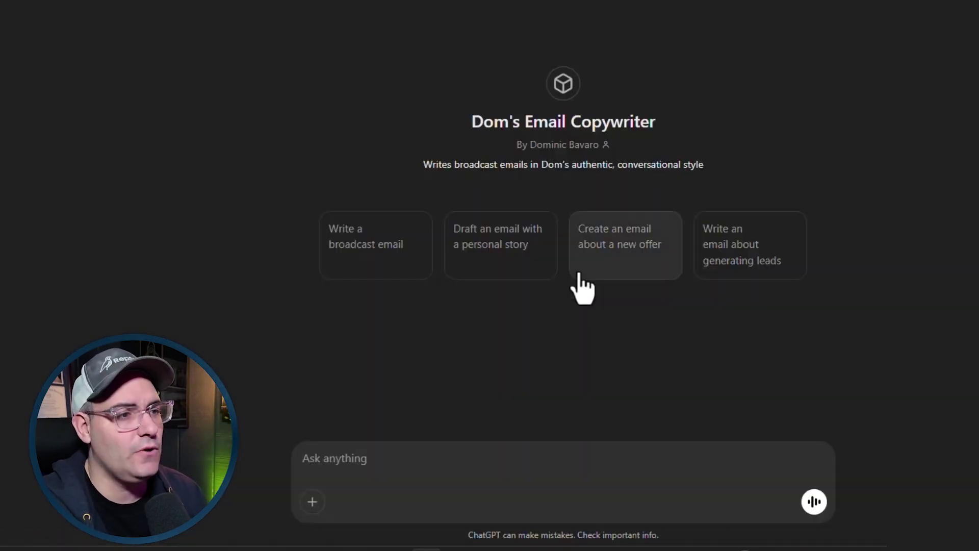
click(380, 255)
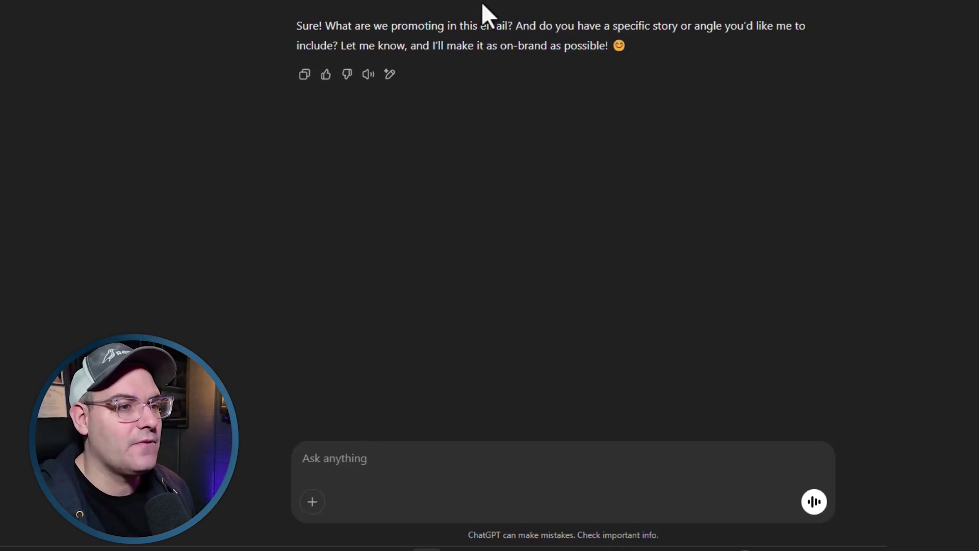
Tell the GPT the email promotes GoHighLevel with a story about time saved this week.
text(we're promoti)
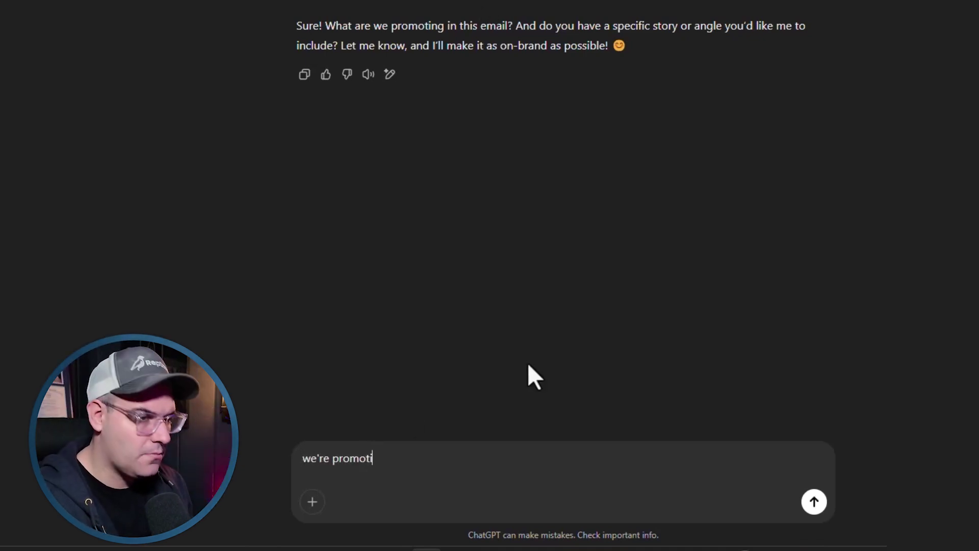
text(ng gohighlevel and )
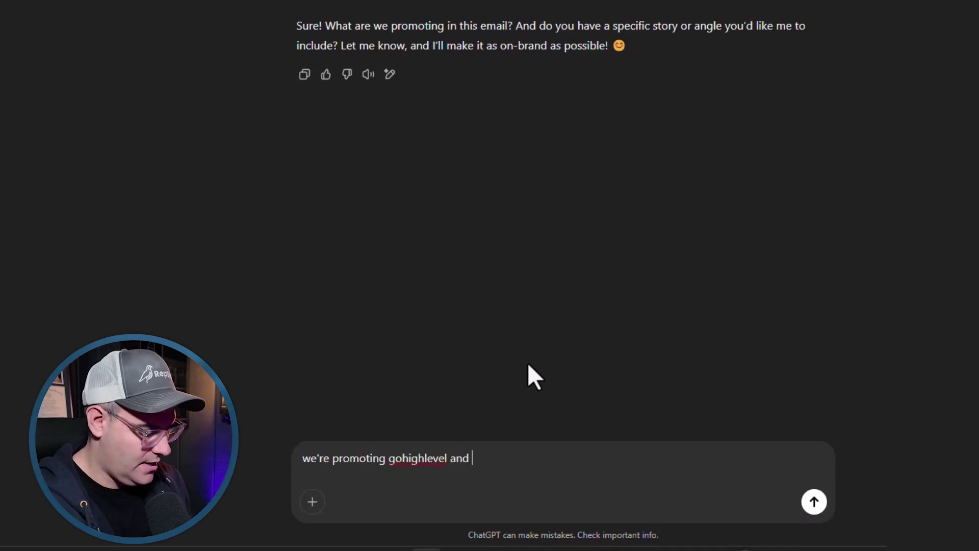
text(I want to incl)
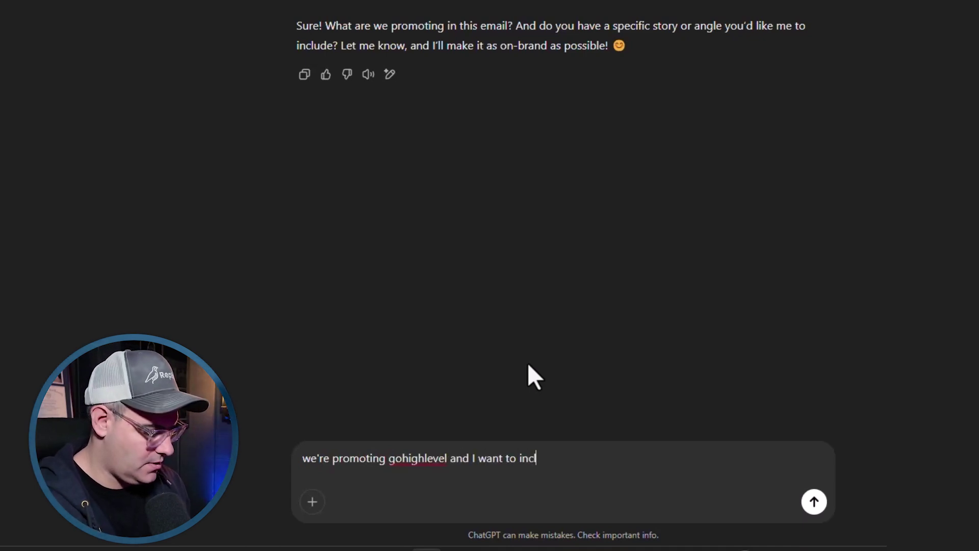
text(ude a story about)
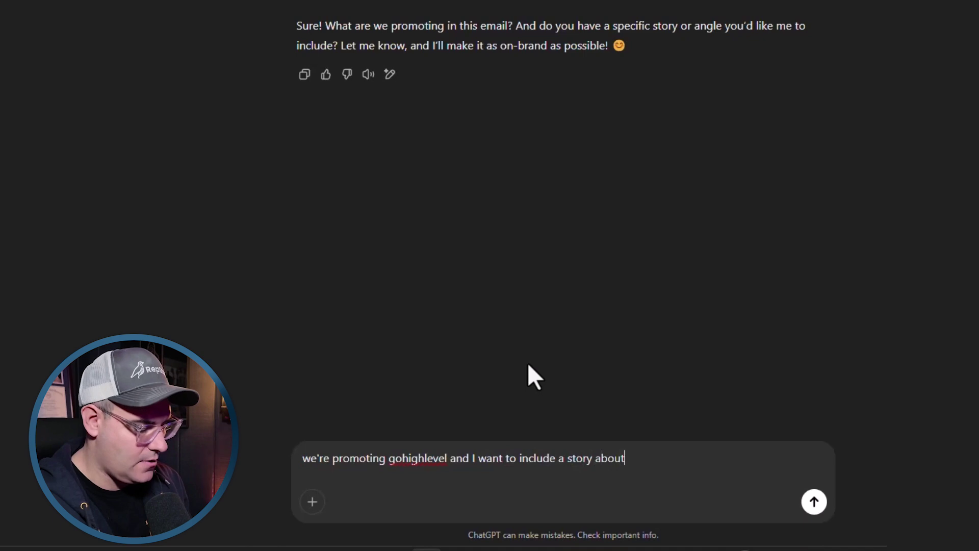
text( how much time I've)
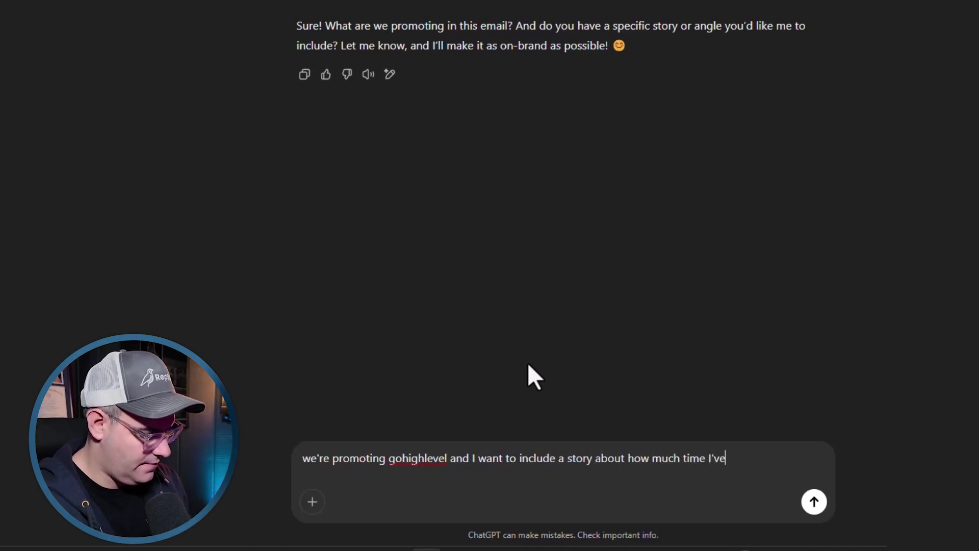
text( saved using it this )
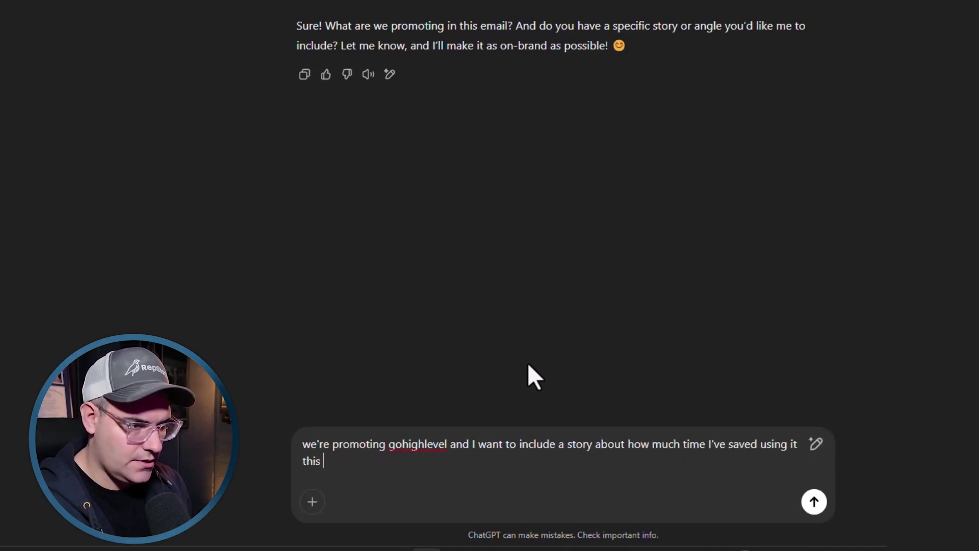
text(week.)
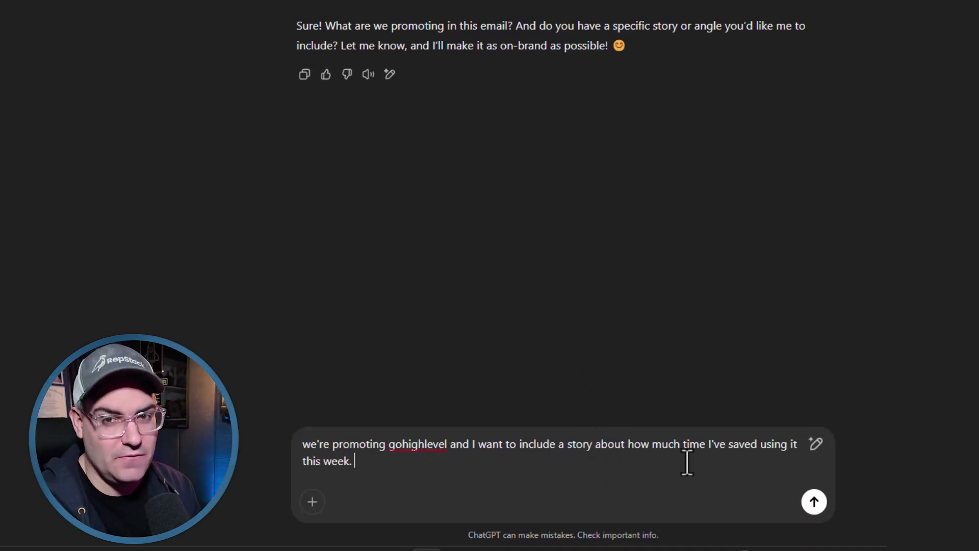
key(Return)
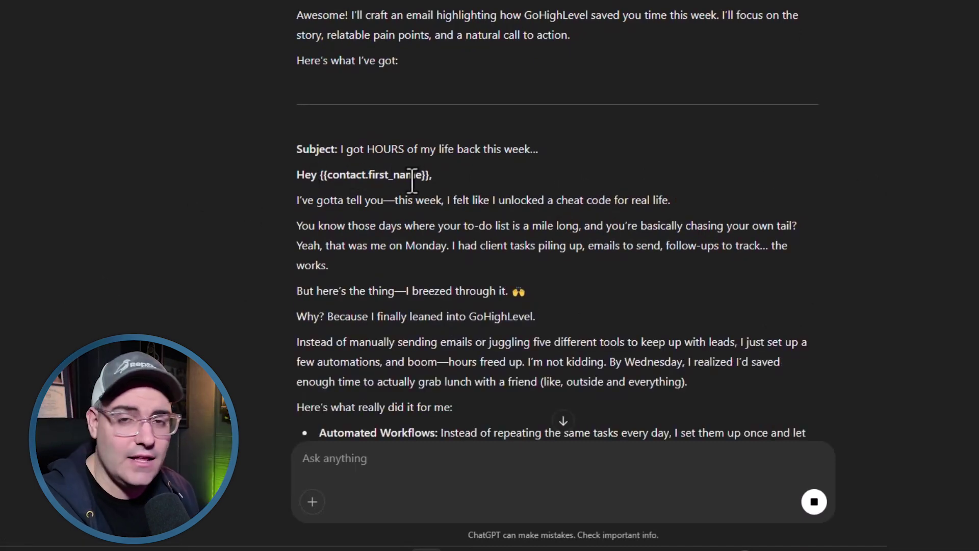
Scroll through the generated 'I got HOURS of my life back this week…' email.
scroll(428, 214, down, 2)
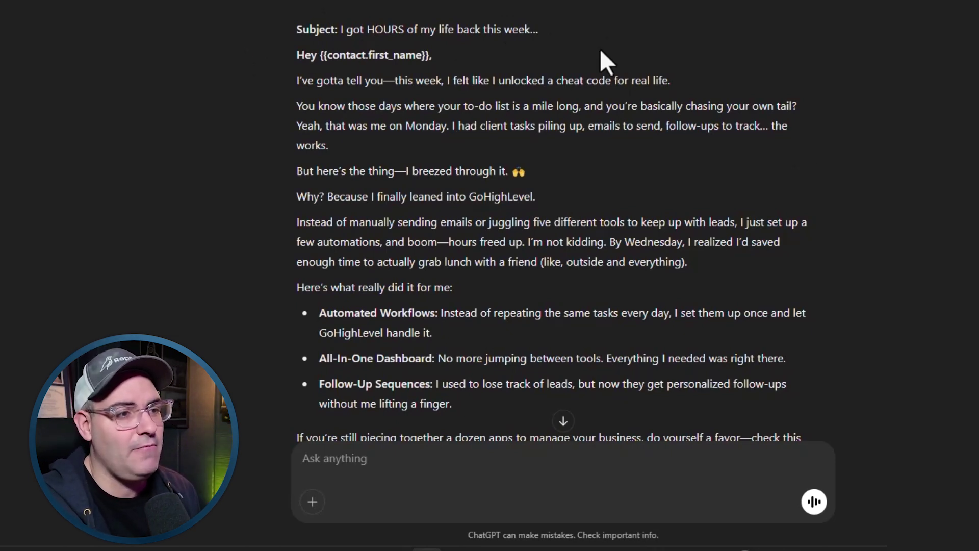
scroll(332, 234, down, 3)
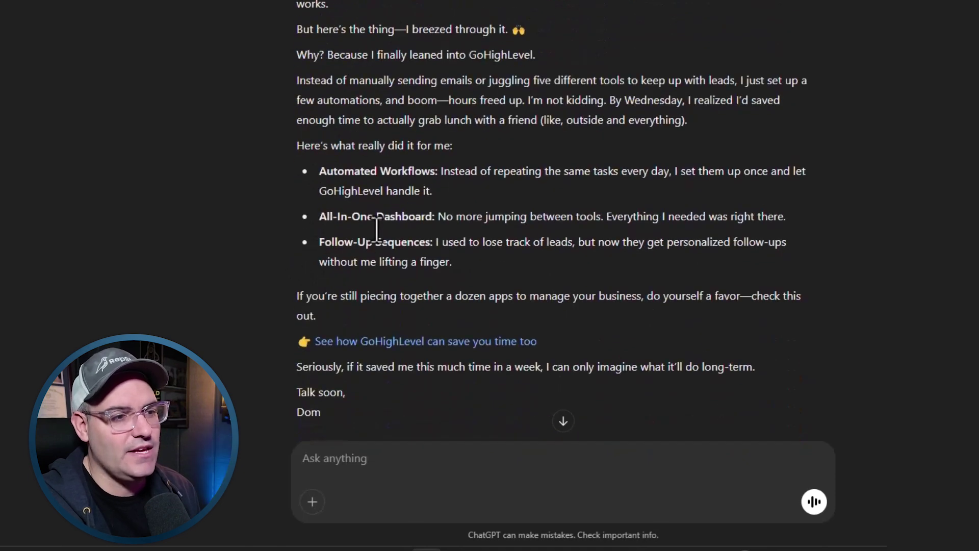